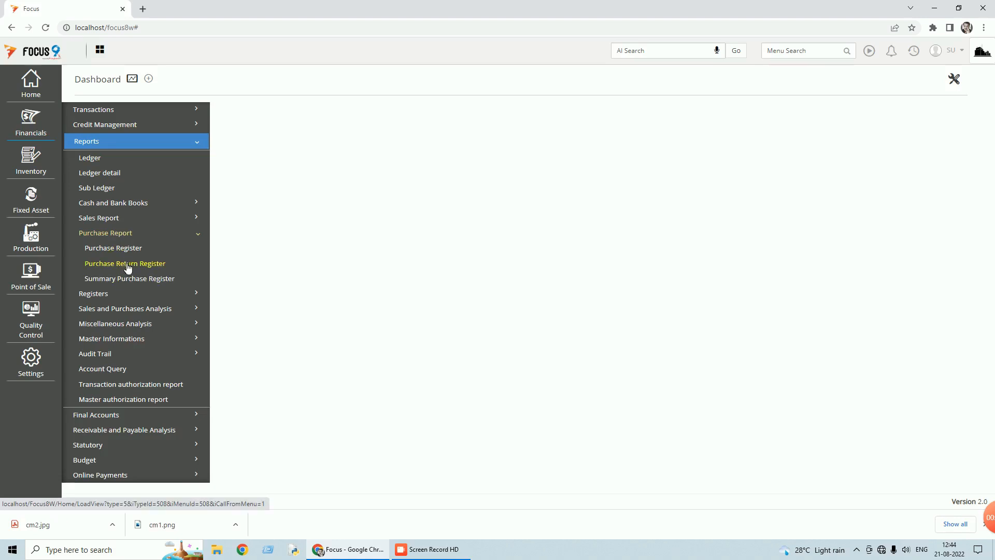
Run the purchase register report for the Purchase account with the date option As on date
{"action": "left_click", "coordinate": [125, 251]}
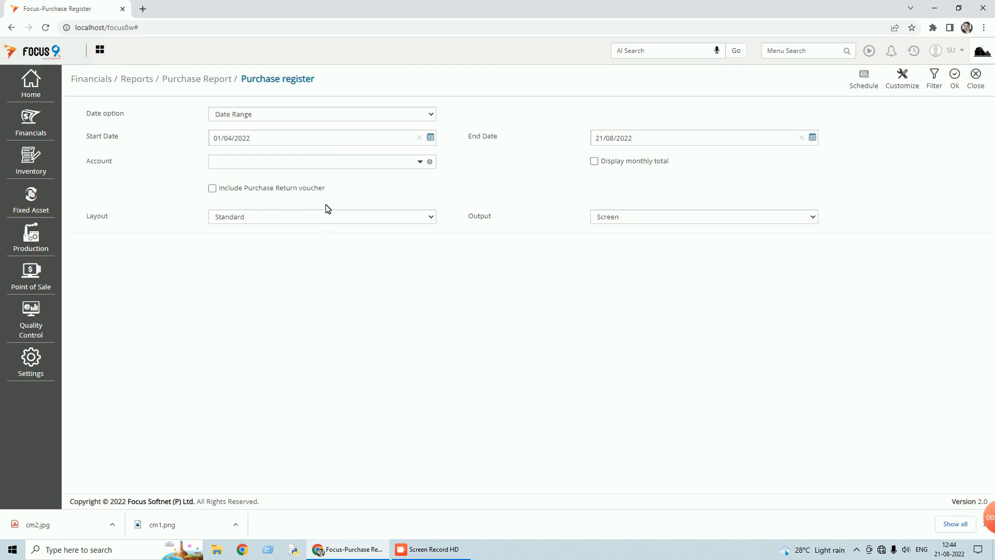
{"action": "left_click", "coordinate": [341, 162]}
{"action": "type", "text": "pur"}
{"action": "key", "text": "Return"}
{"action": "left_click", "coordinate": [431, 115]}
{"action": "left_click", "coordinate": [288, 137]}
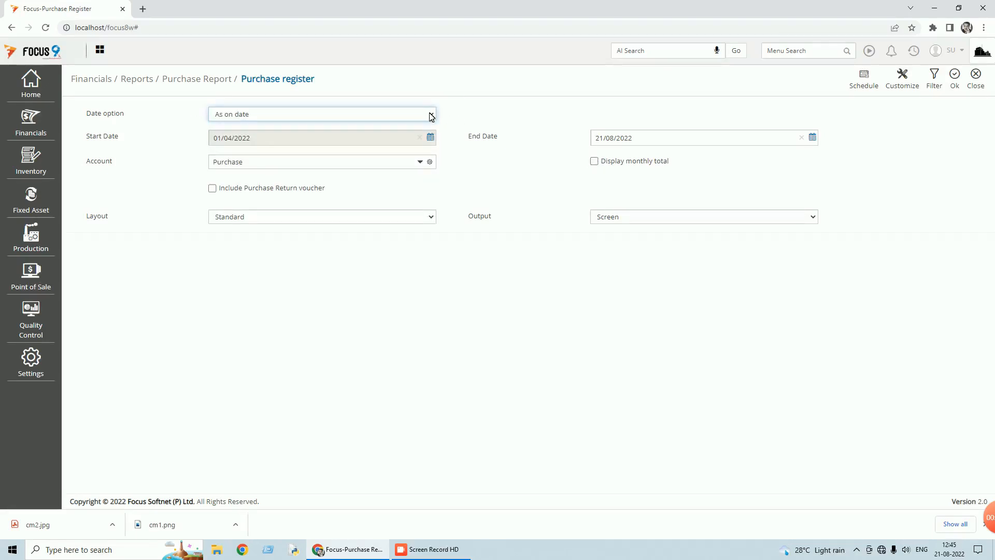
{"action": "left_click", "coordinate": [957, 84]}
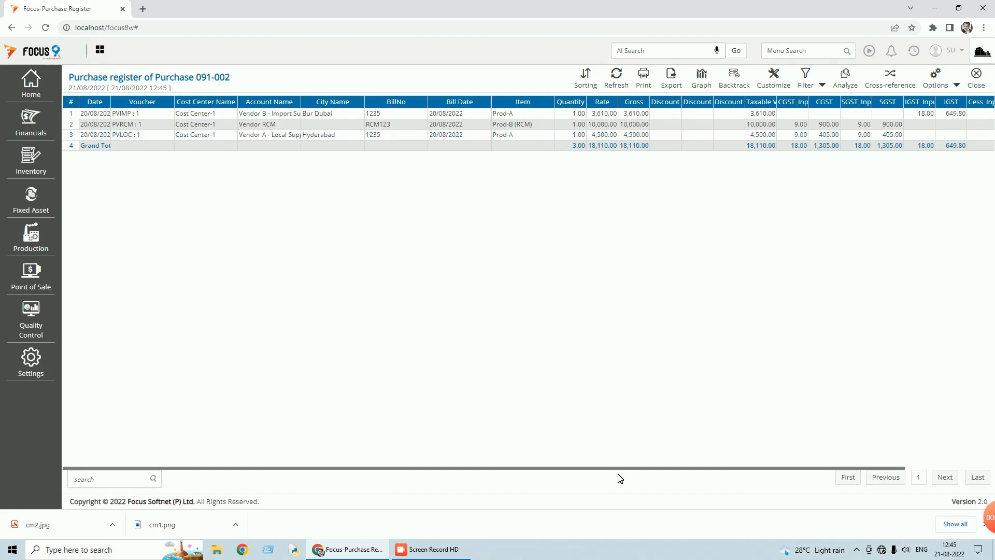
Review the remaining tax and net columns of the purchase register, and close the report
{"action": "left_click_drag", "start_coordinate": [624, 469], "coordinate": [696, 469]}
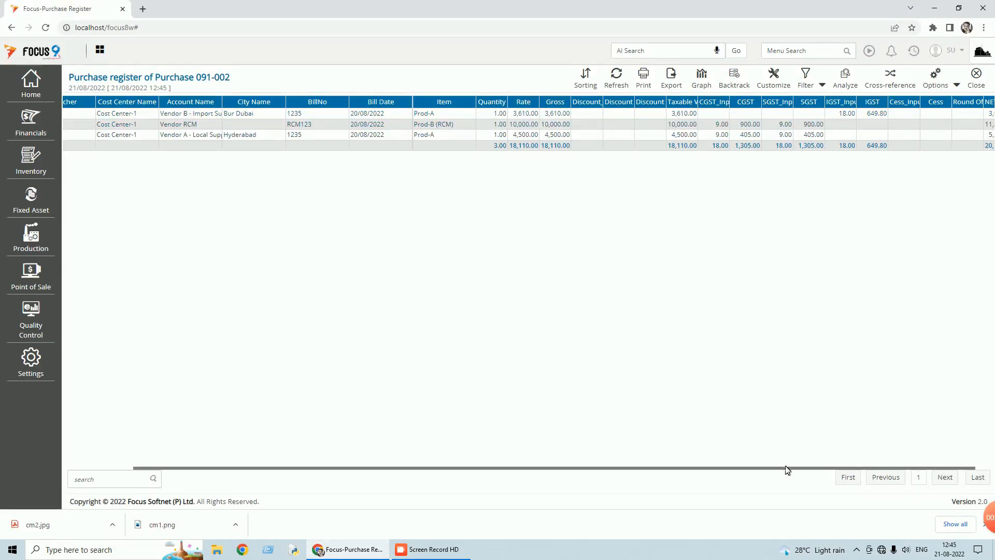
{"action": "left_click", "coordinate": [978, 75]}
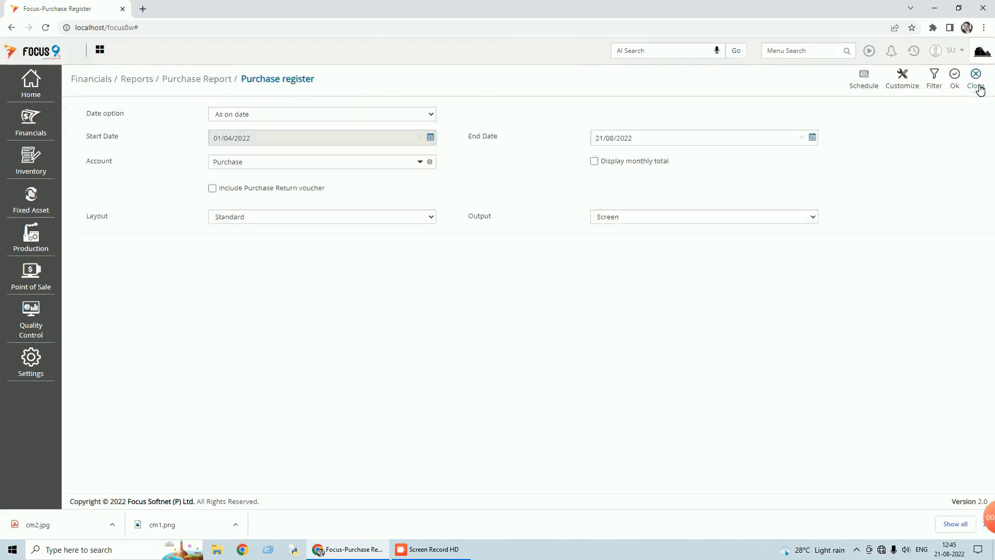
{"action": "left_click", "coordinate": [978, 88]}
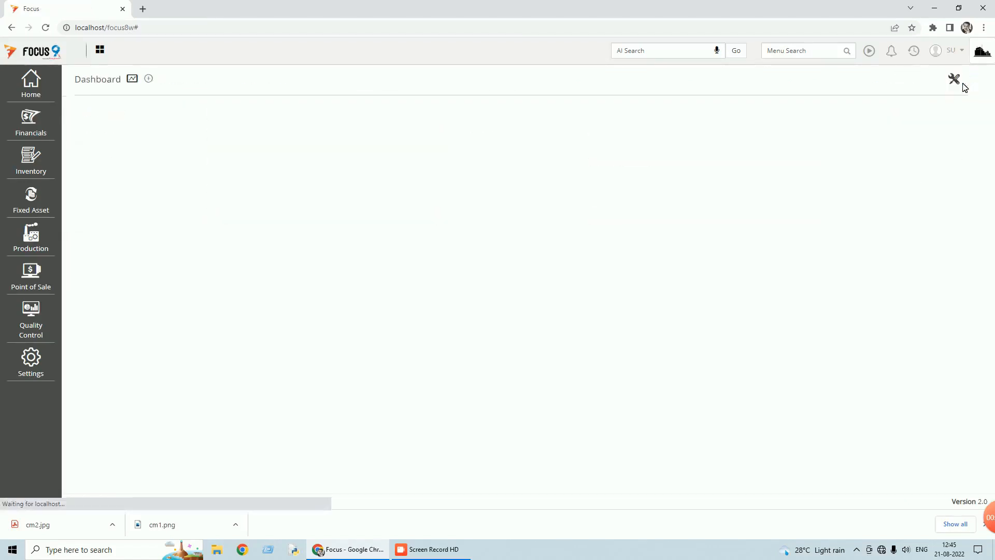
Open Local - Purchases Vouchers document 1 and examine its item line taxes and net amount breakdown
{"action": "left_click", "coordinate": [915, 52]}
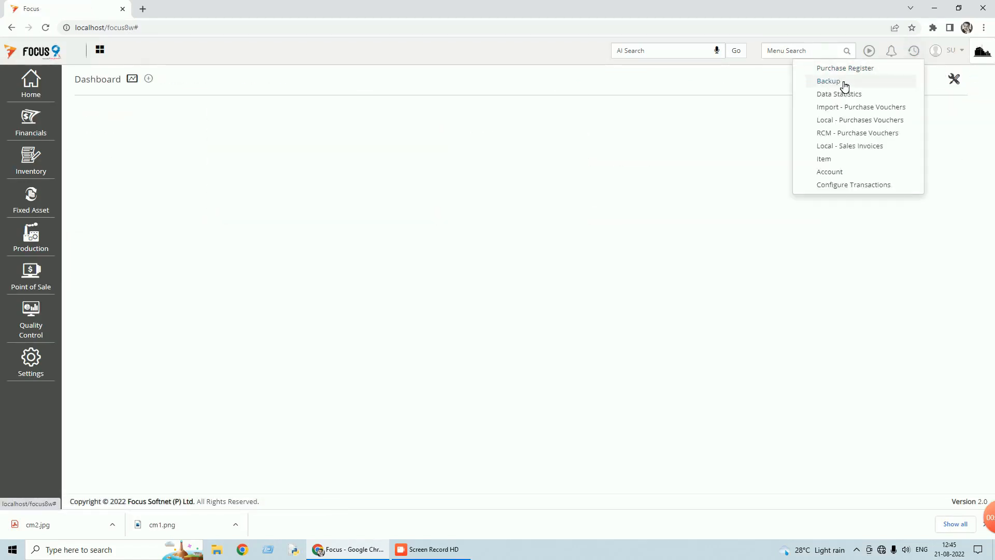
{"action": "left_click", "coordinate": [848, 124]}
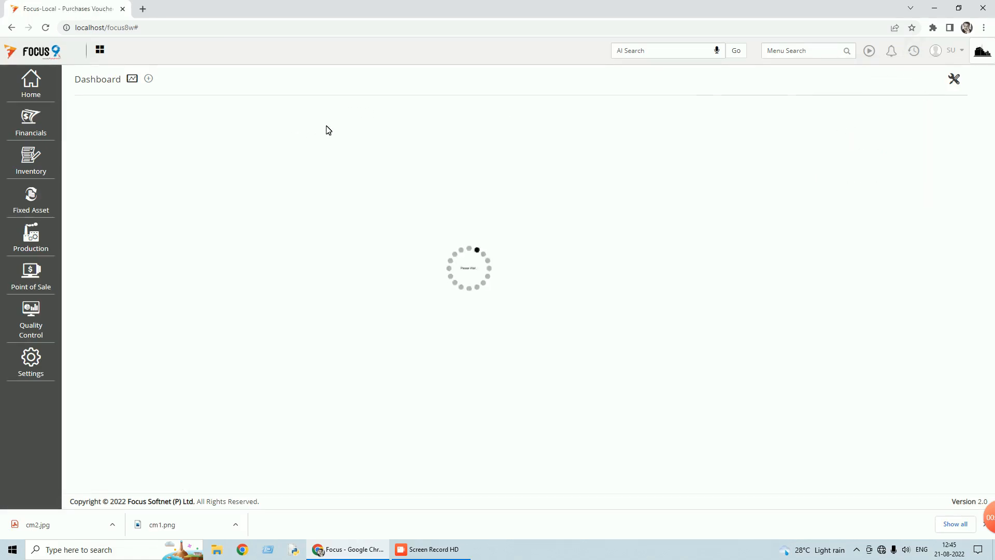
{"action": "double_click", "coordinate": [335, 165]}
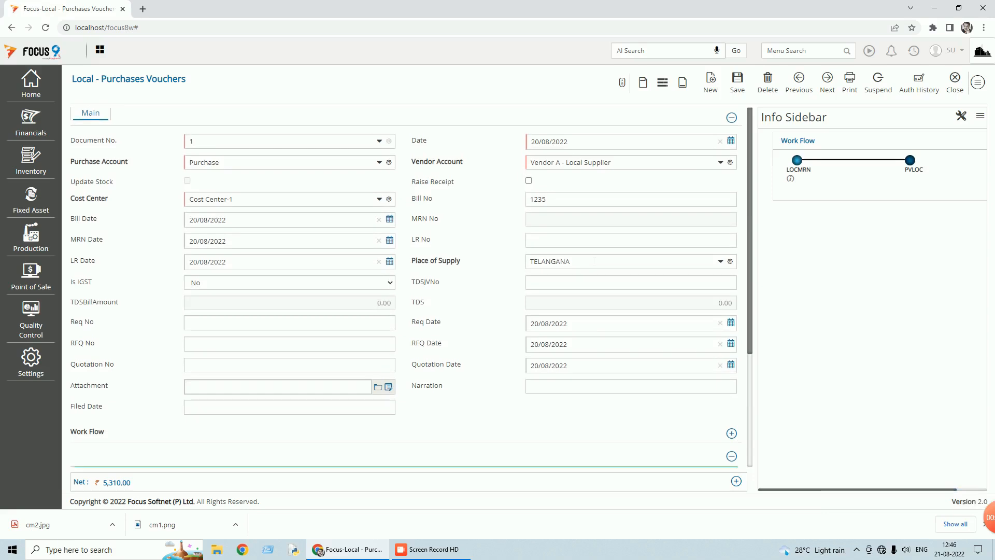
{"action": "scroll", "coordinate": [591, 262], "scroll_direction": "down", "scroll_amount": 3}
{"action": "left_click_drag", "start_coordinate": [355, 415], "coordinate": [357, 416]}
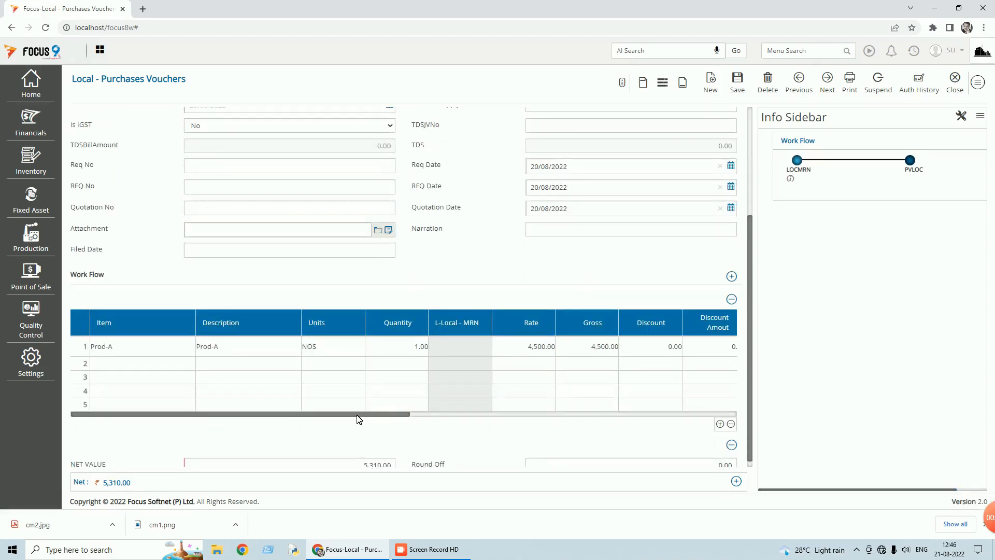
{"action": "left_click_drag", "start_coordinate": [356, 415], "coordinate": [532, 415]}
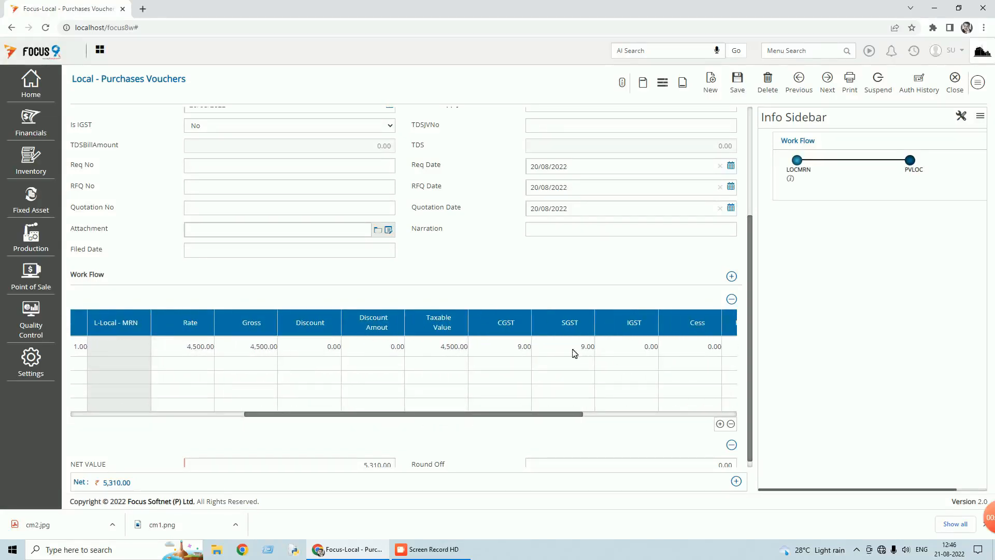
{"action": "mouse_move", "coordinate": [112, 486]}
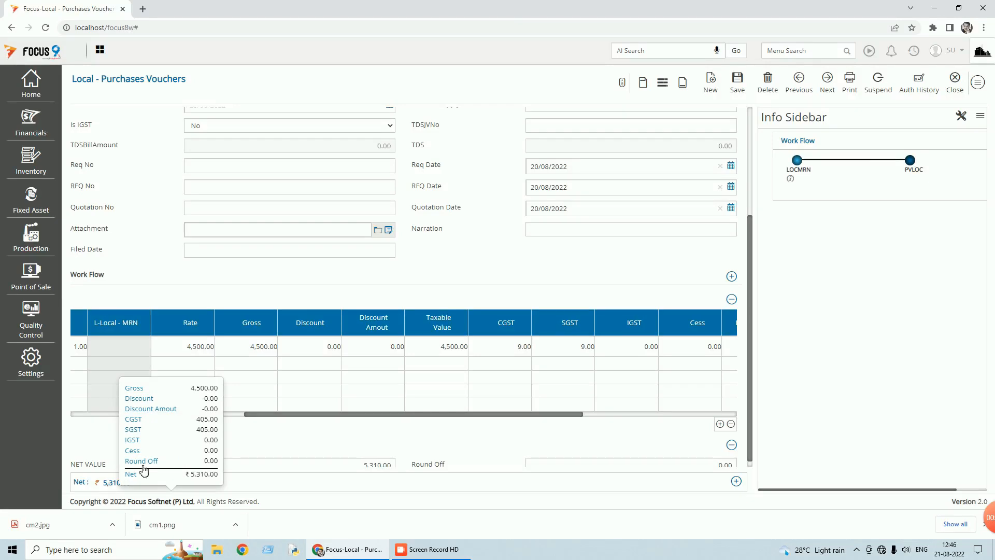
View the posting details of the local purchase voucher, and close the voucher
{"action": "left_click", "coordinate": [979, 84]}
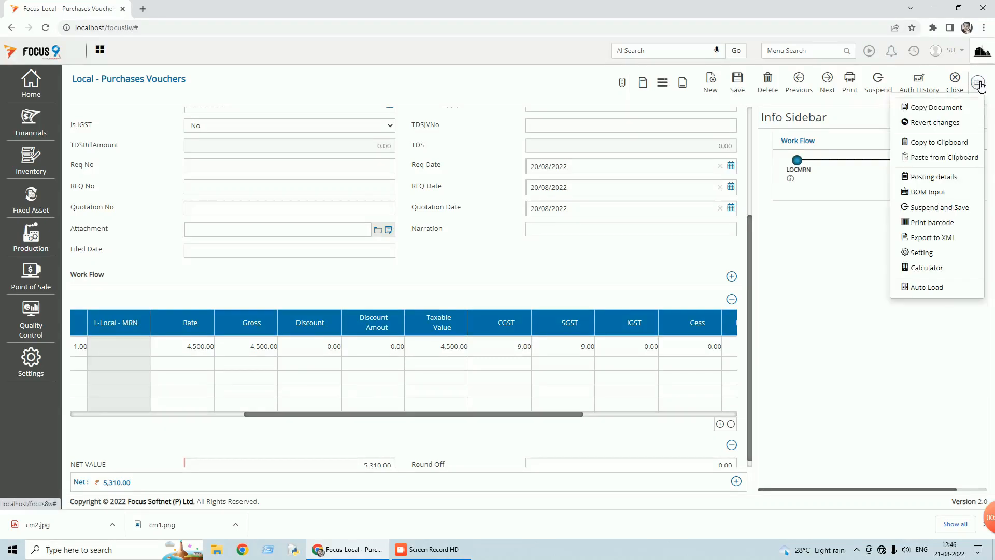
{"action": "left_click", "coordinate": [935, 176]}
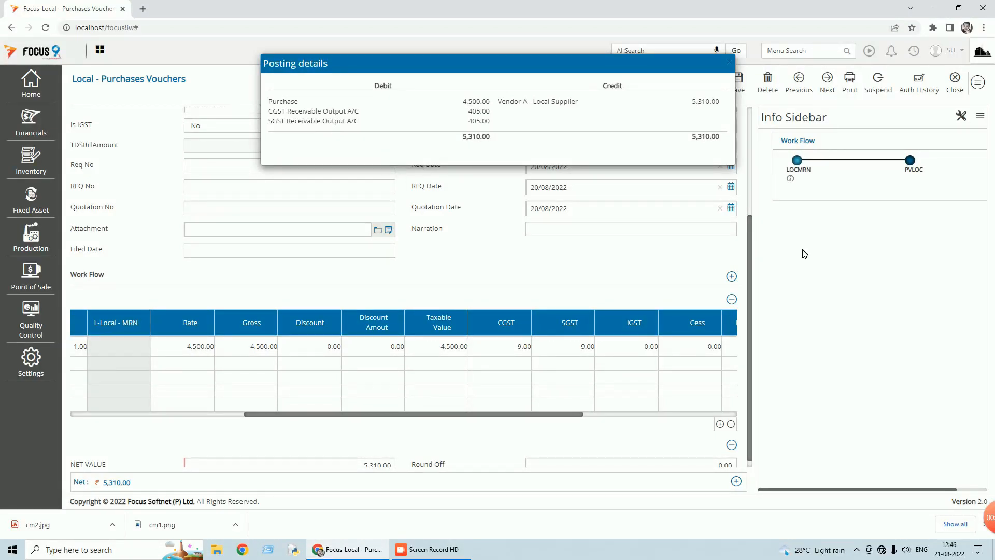
{"action": "left_click", "coordinate": [978, 128]}
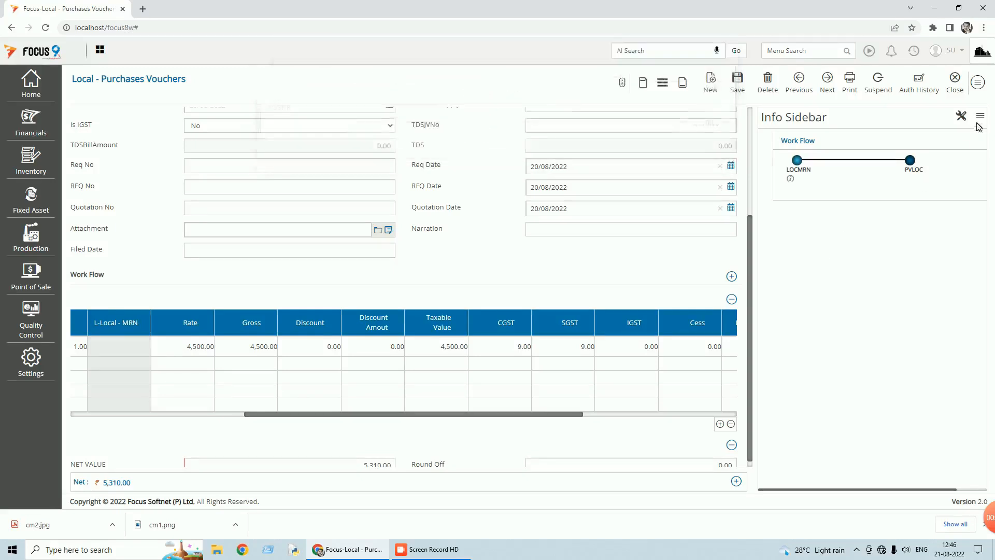
{"action": "left_click", "coordinate": [959, 88]}
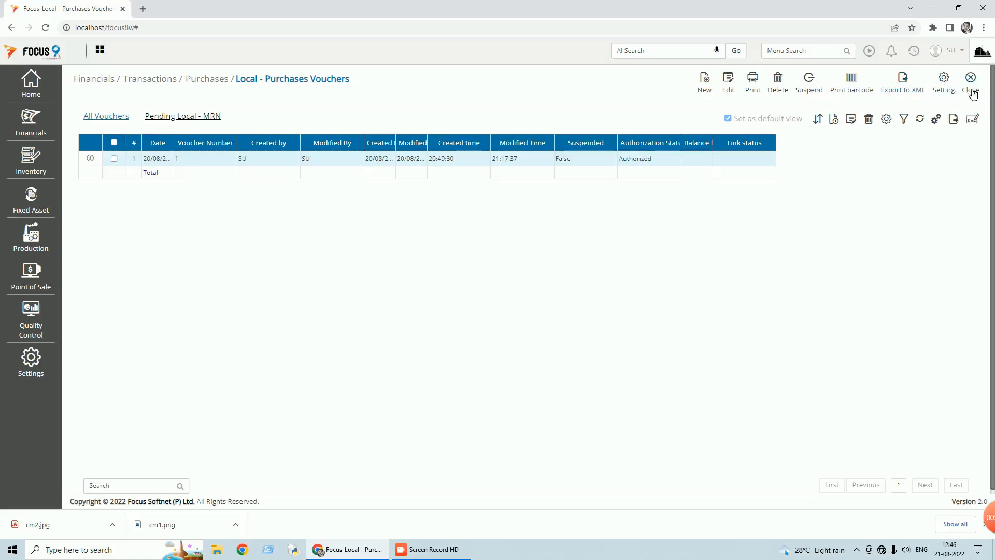
{"action": "left_click", "coordinate": [706, 88]}
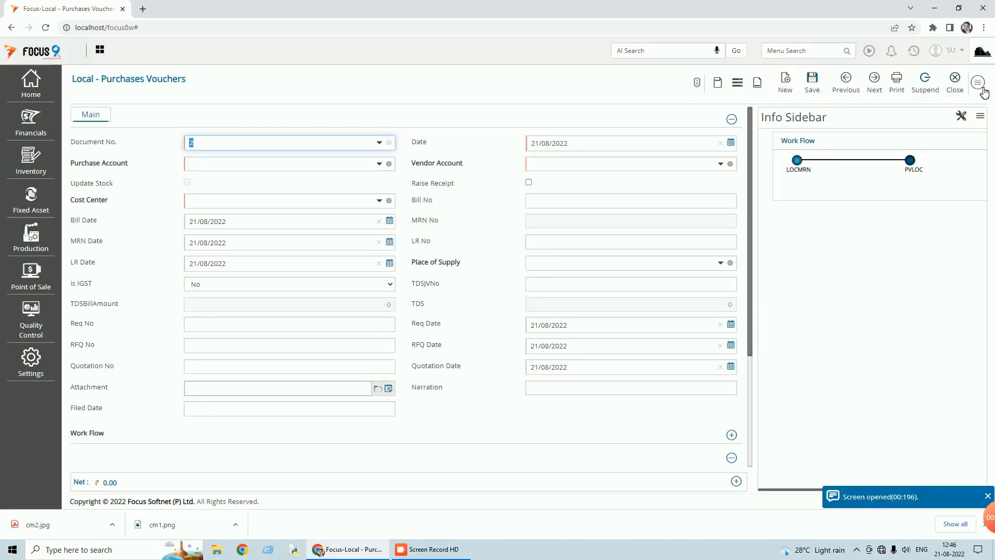
{"action": "left_click", "coordinate": [956, 87]}
{"action": "left_click", "coordinate": [975, 93]}
Open Import - Purchase Vouchers document 1 and check the GST details of its vendor account
{"action": "left_click", "coordinate": [914, 50]}
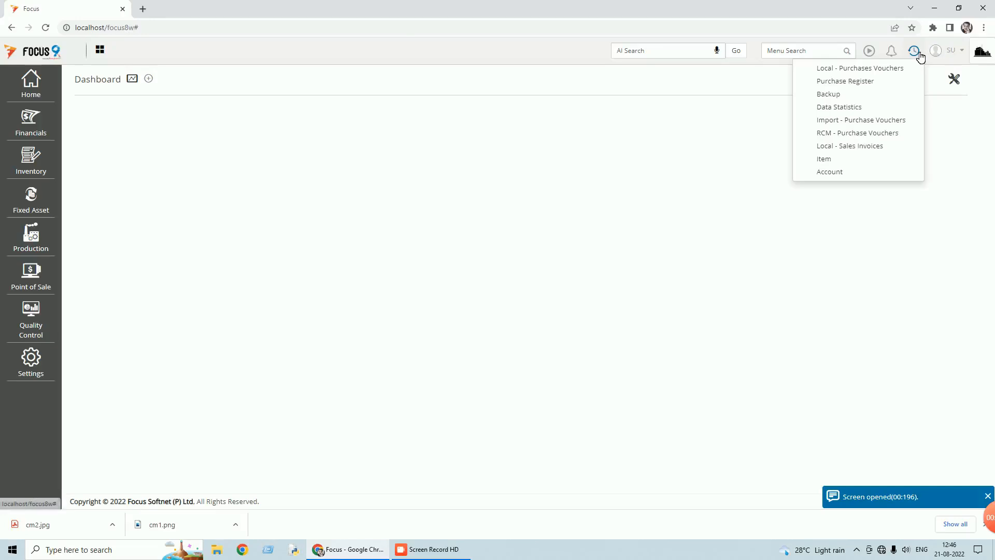
{"action": "left_click", "coordinate": [874, 121]}
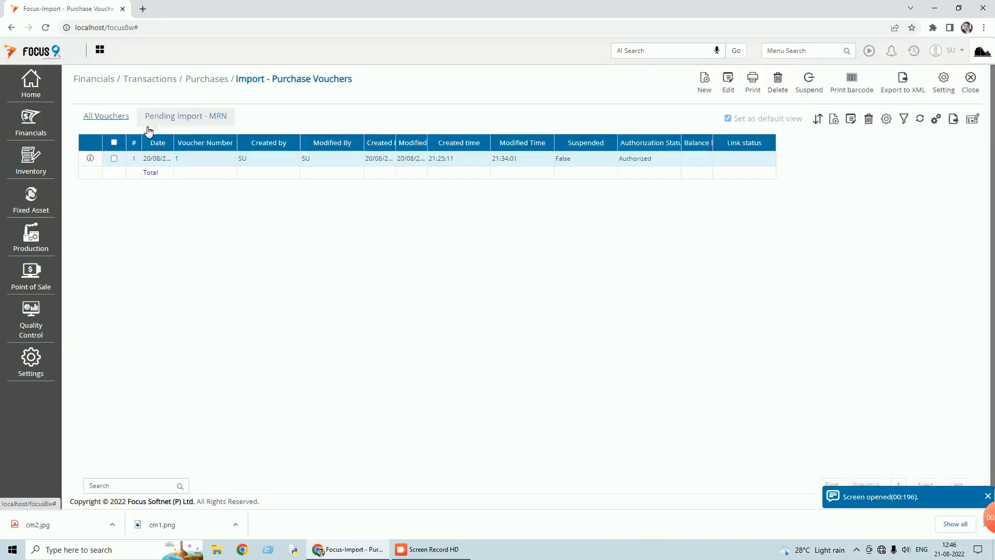
{"action": "double_click", "coordinate": [164, 158]}
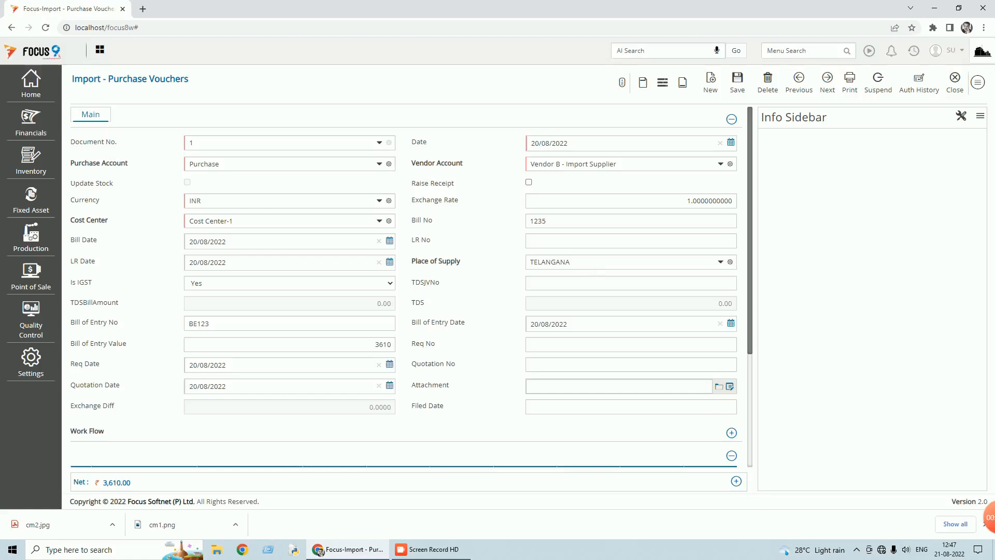
{"action": "left_click", "coordinate": [616, 163]}
{"action": "left_click_drag", "start_coordinate": [617, 163], "coordinate": [463, 191]}
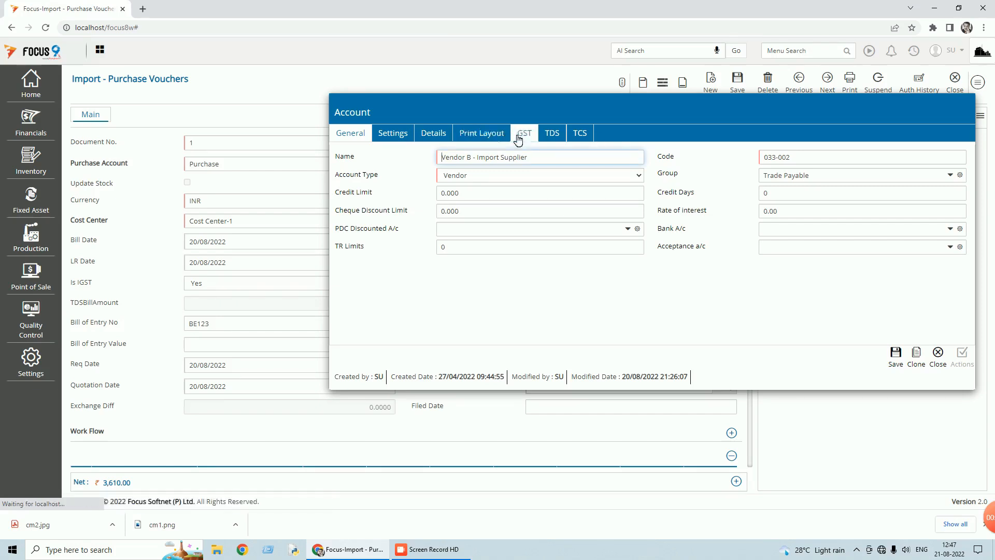
{"action": "left_click", "coordinate": [524, 137]}
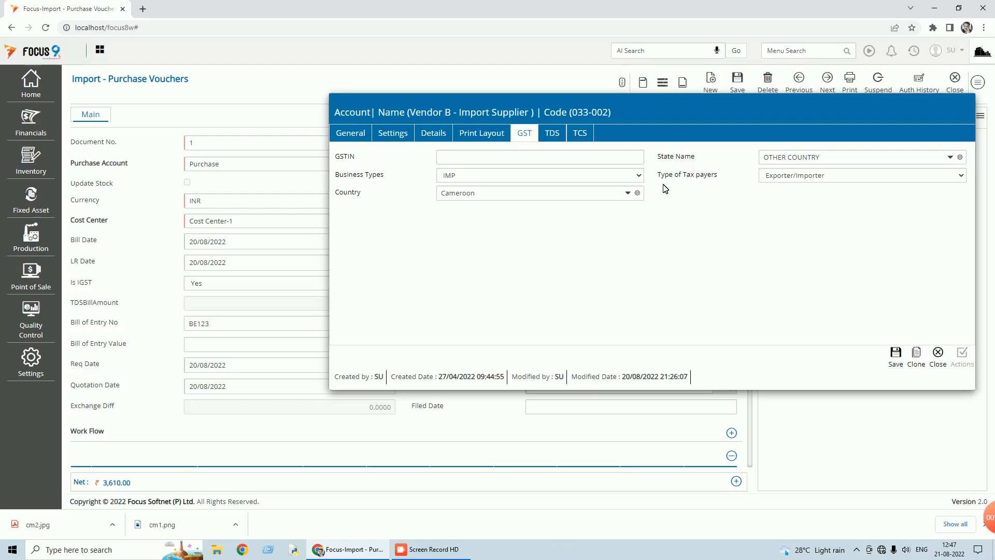
{"action": "left_click", "coordinate": [939, 354]}
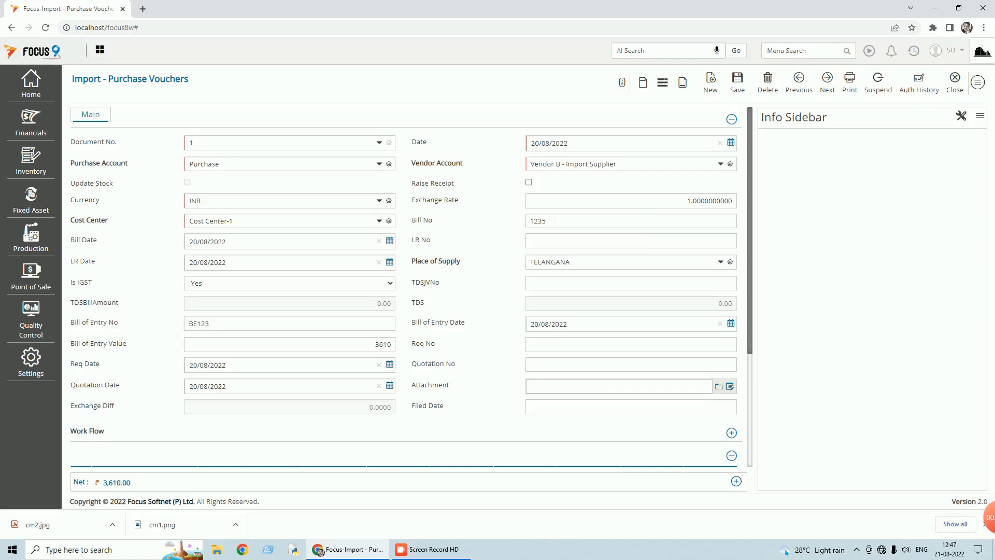
Check the GST details of item Prod-A in the import voucher, including the available item categories
{"action": "scroll", "coordinate": [139, 348], "scroll_direction": "down", "scroll_amount": 3}
{"action": "left_click", "coordinate": [139, 346]}
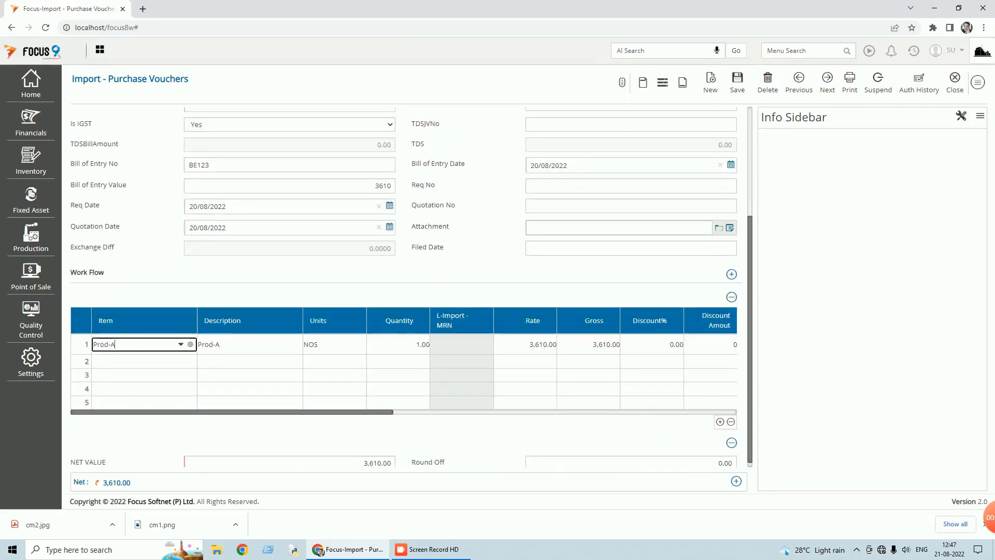
{"action": "double_click", "coordinate": [139, 344]}
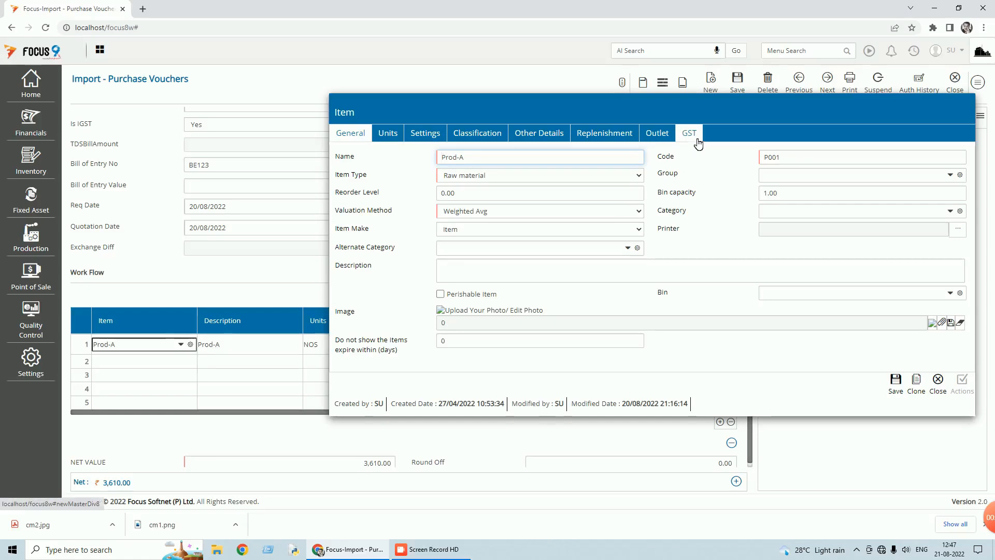
{"action": "left_click", "coordinate": [690, 136]}
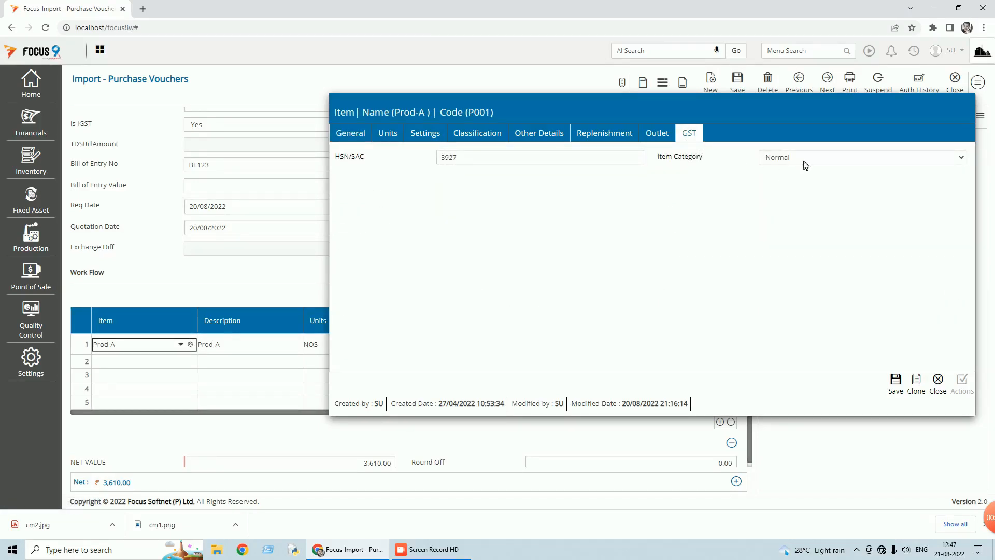
{"action": "left_click", "coordinate": [962, 158]}
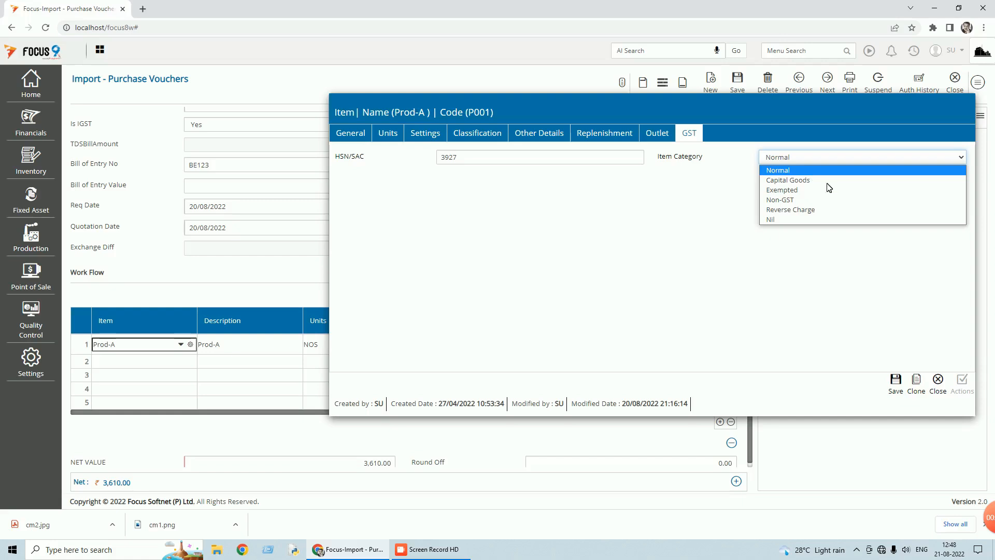
{"action": "left_click", "coordinate": [798, 170]}
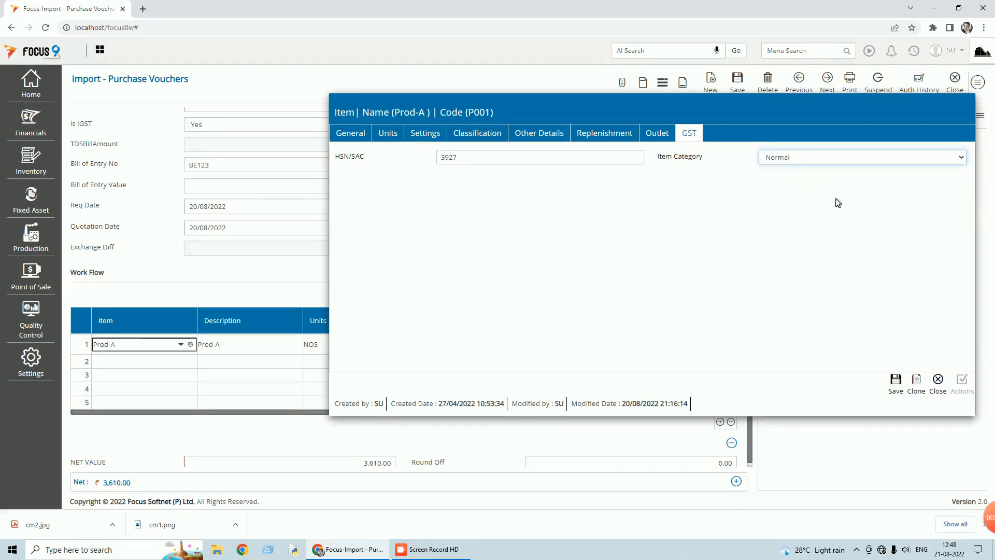
{"action": "left_click", "coordinate": [941, 384]}
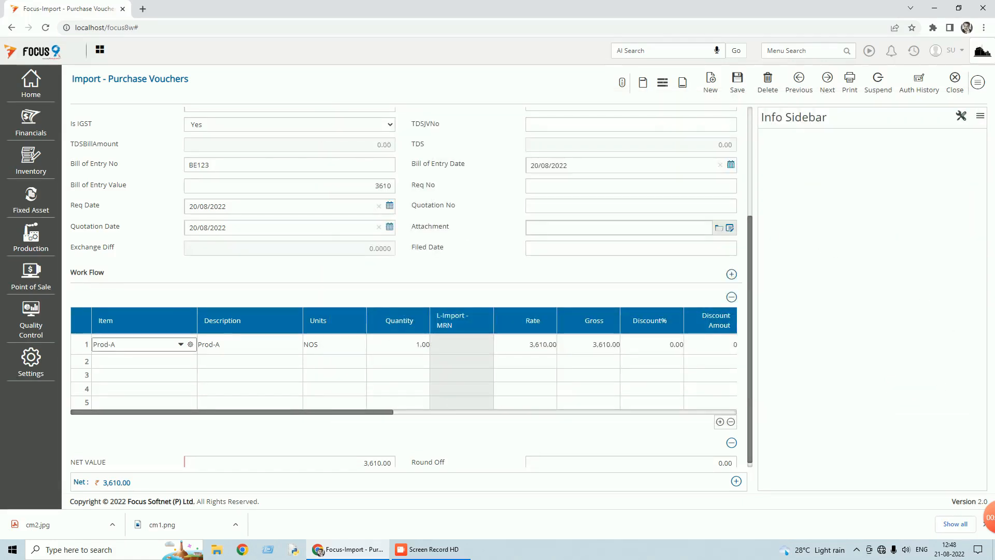
Examine the import voucher's item line values and posting details, and close the voucher and its list
{"action": "left_click_drag", "start_coordinate": [300, 413], "coordinate": [449, 413]}
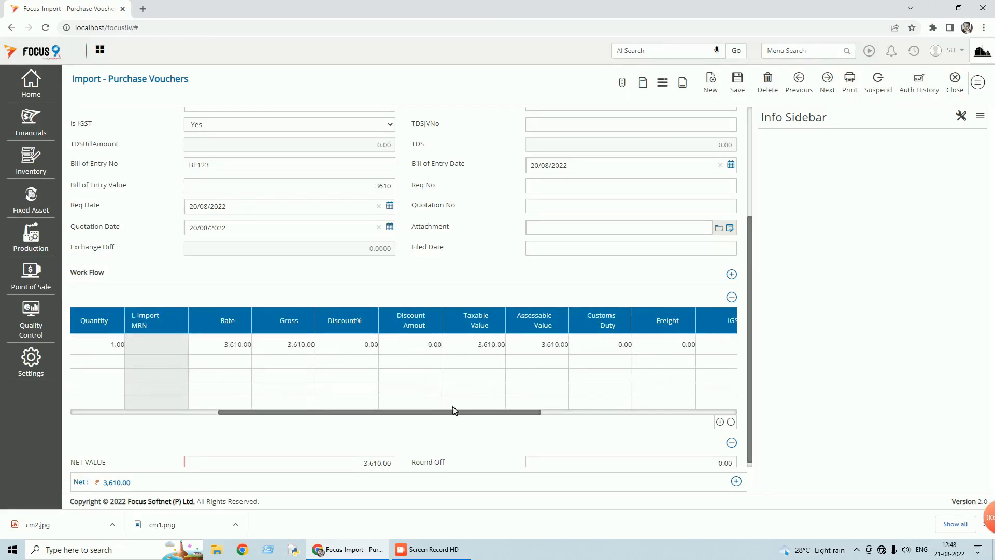
{"action": "left_click", "coordinate": [977, 82]}
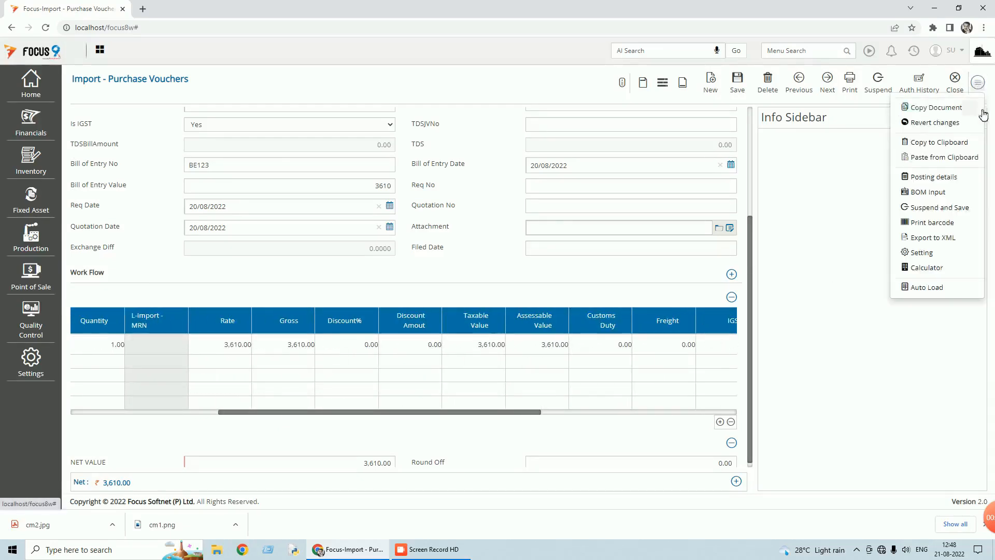
{"action": "left_click", "coordinate": [942, 178]}
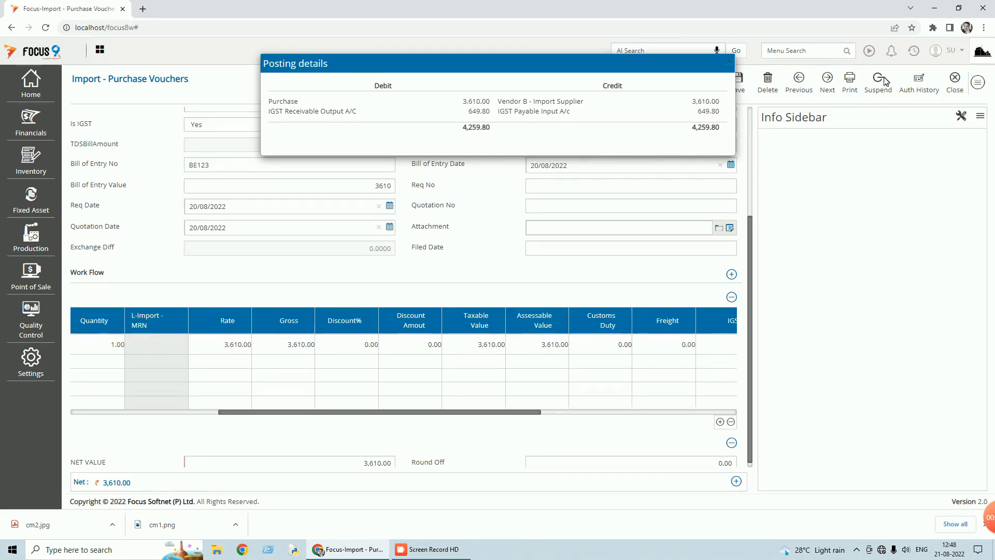
{"action": "left_click", "coordinate": [956, 90]}
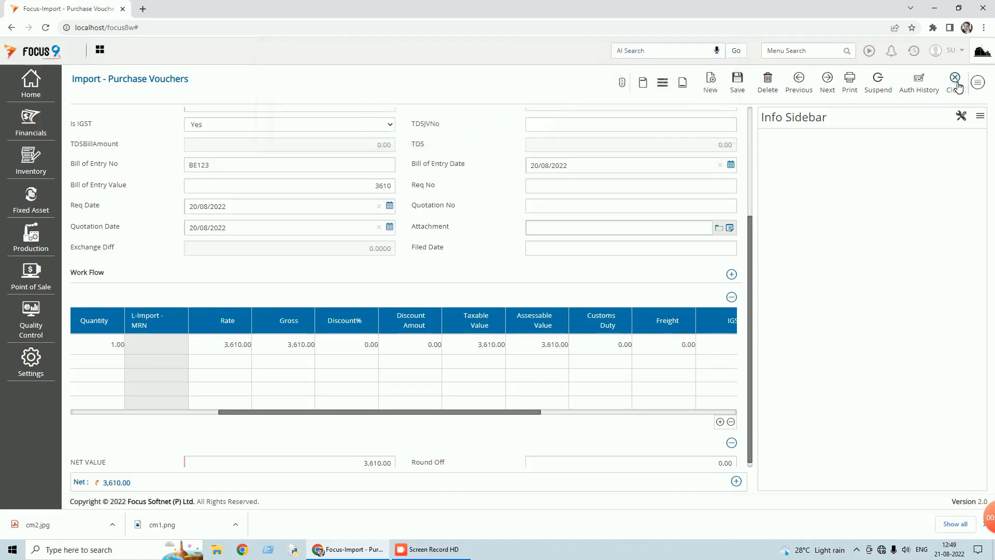
{"action": "left_click", "coordinate": [956, 89]}
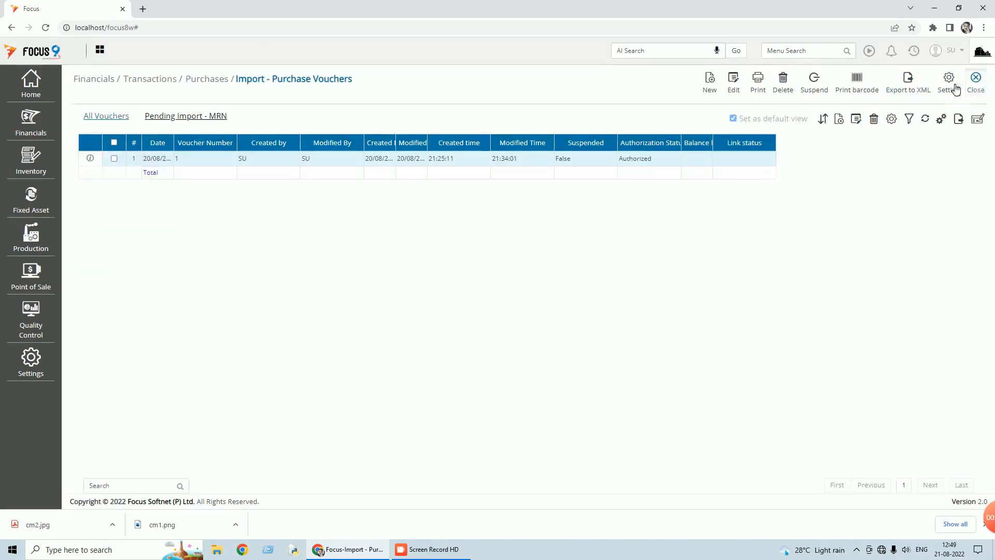
{"action": "left_click", "coordinate": [975, 82]}
Open RCM - Purchase Vouchers document 1 and check its item line's GST values and the available Type of Purchase options
{"action": "type", "text": "rcm"}
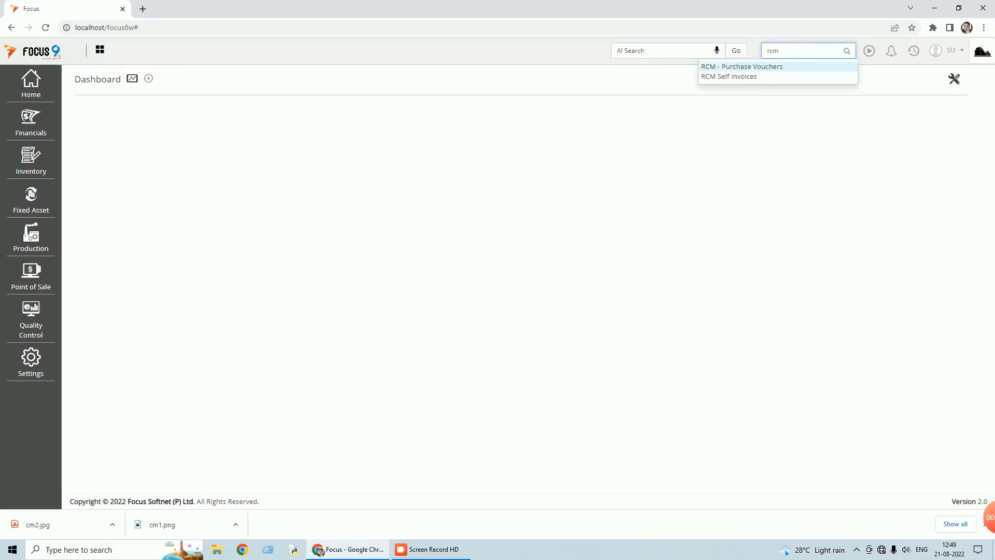
{"action": "left_click", "coordinate": [754, 68]}
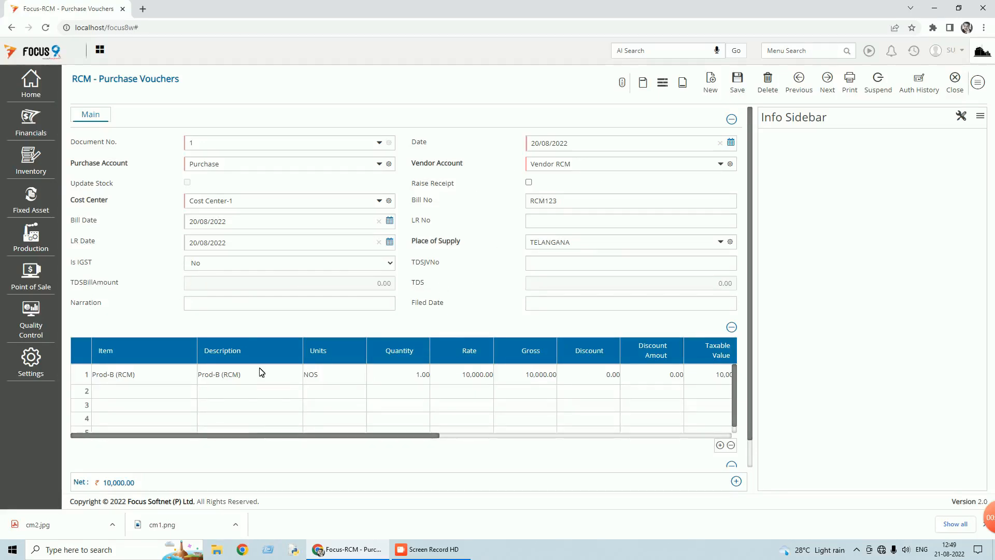
{"action": "left_click_drag", "start_coordinate": [266, 436], "coordinate": [487, 427]}
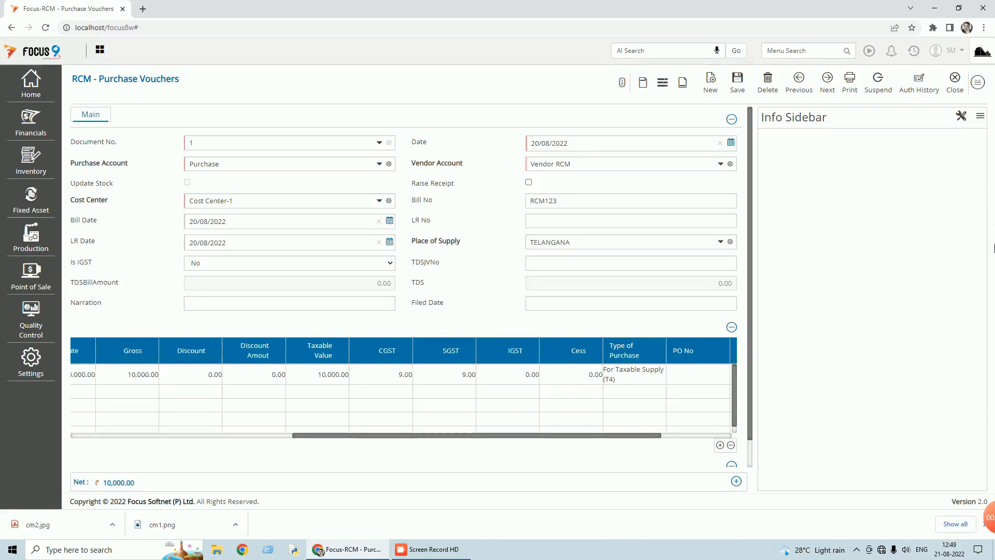
{"action": "left_click", "coordinate": [645, 384]}
{"action": "left_click", "coordinate": [660, 376]}
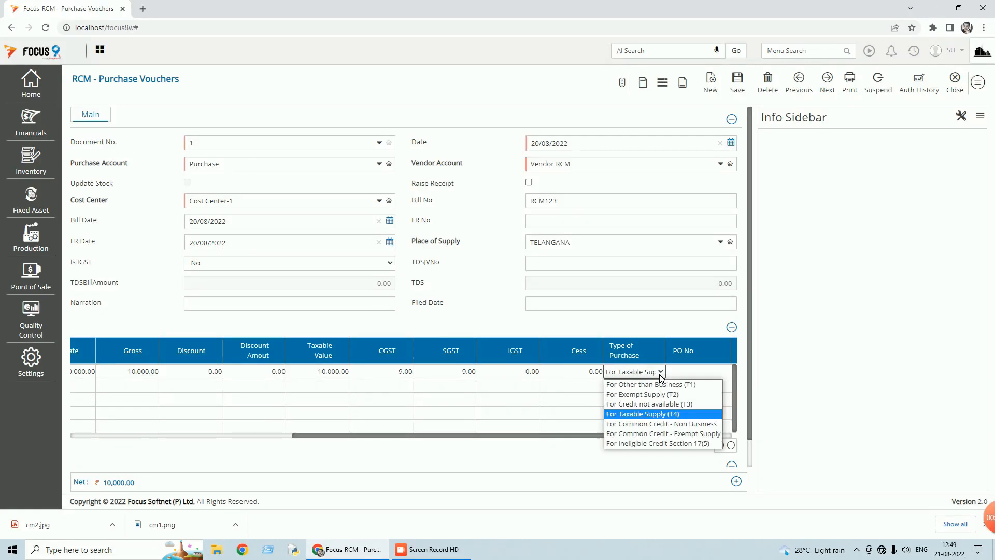
{"action": "left_click", "coordinate": [651, 414]}
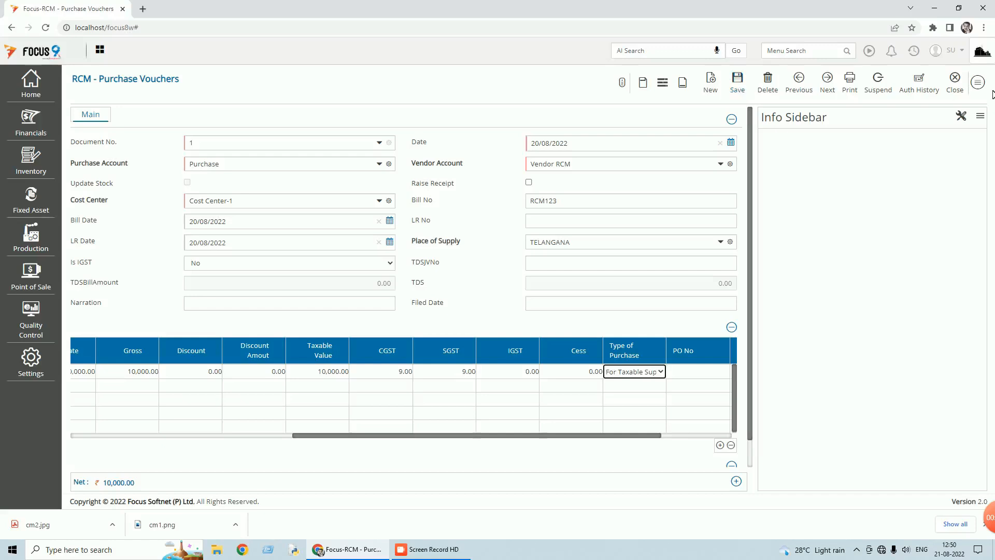
View the posting details of the RCM purchase voucher, and close the voucher
{"action": "left_click", "coordinate": [978, 83]}
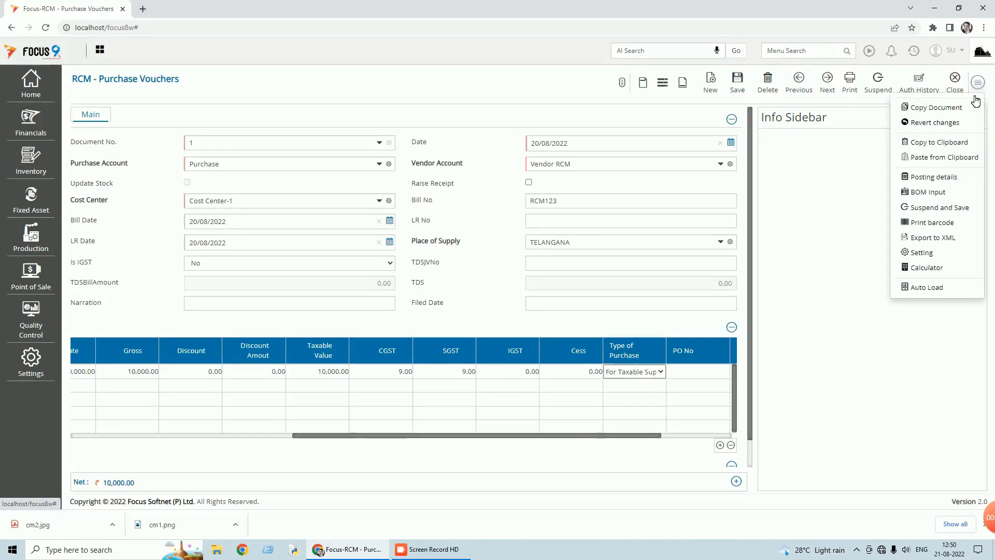
{"action": "left_click", "coordinate": [934, 177]}
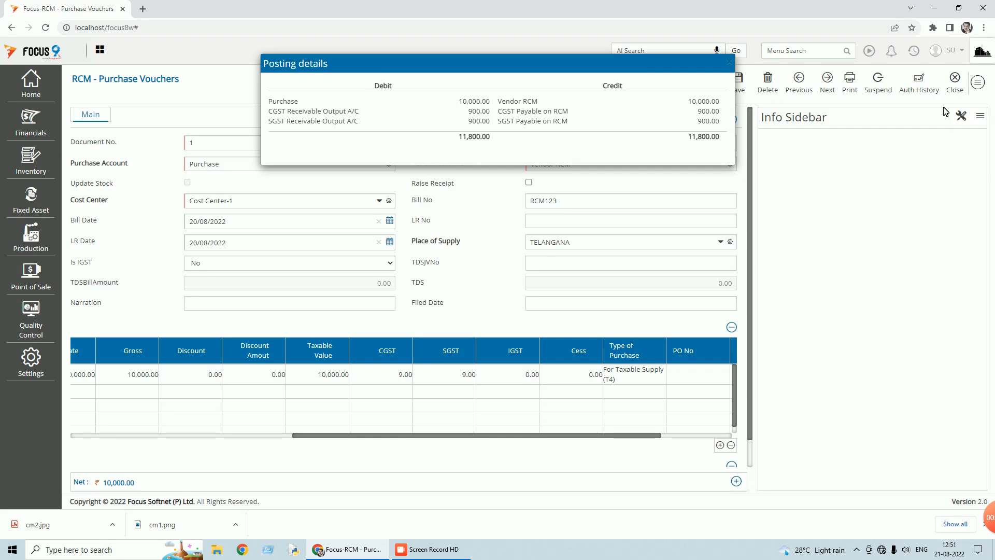
{"action": "left_click", "coordinate": [956, 89]}
{"action": "left_click", "coordinate": [956, 90]}
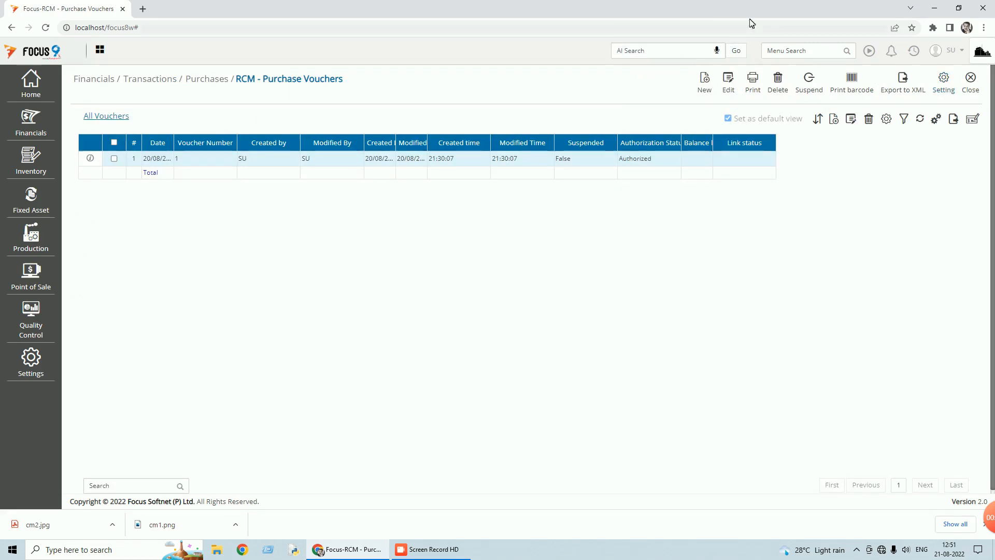
Open Local - Sales Invoices document 1, check its B2B customer and item details, and close the invoice
{"action": "left_click", "coordinate": [826, 52]}
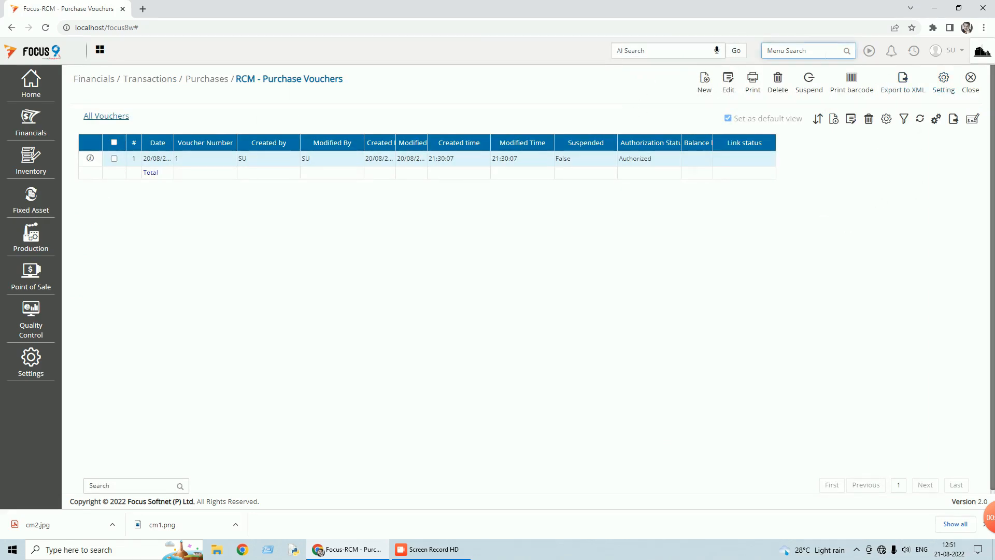
{"action": "type", "text": "local"}
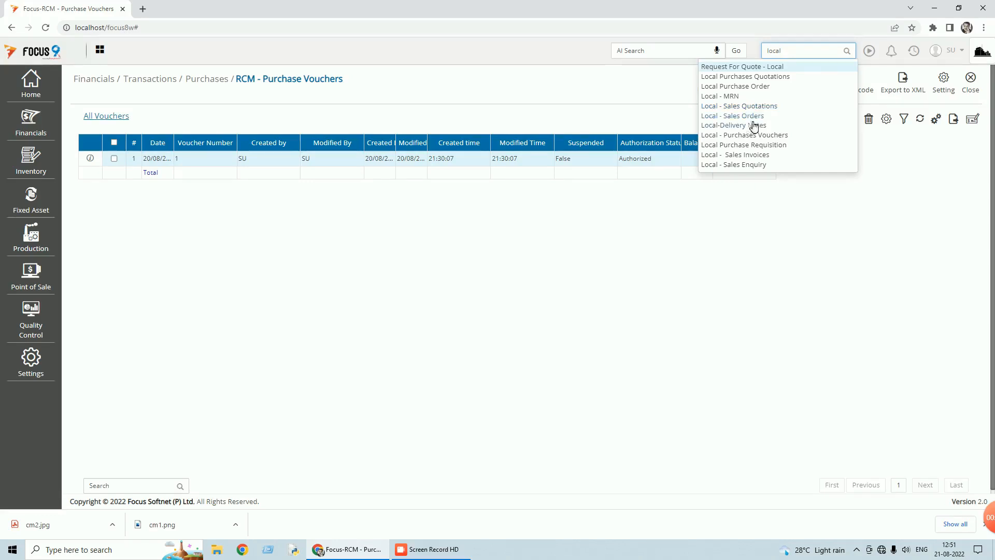
{"action": "left_click", "coordinate": [748, 156]}
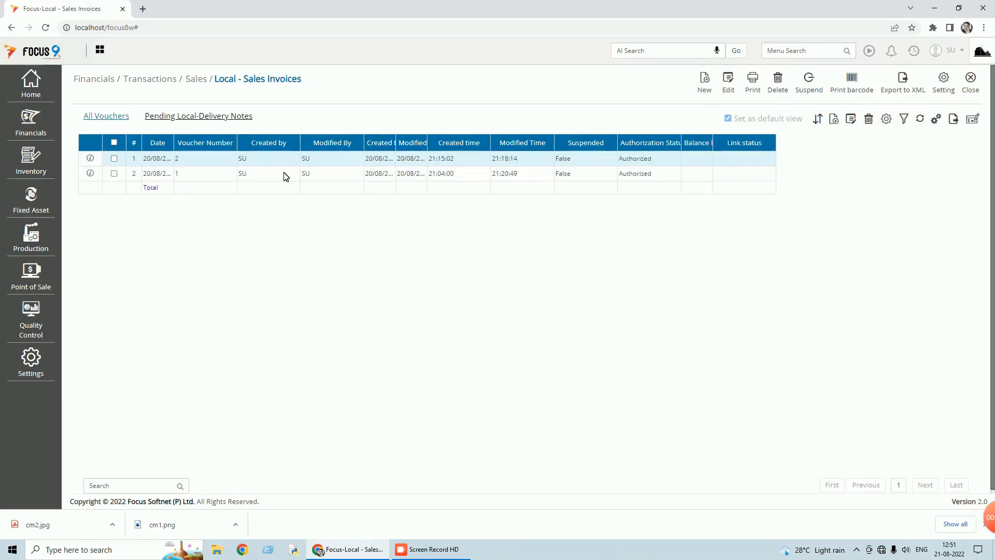
{"action": "double_click", "coordinate": [267, 177]}
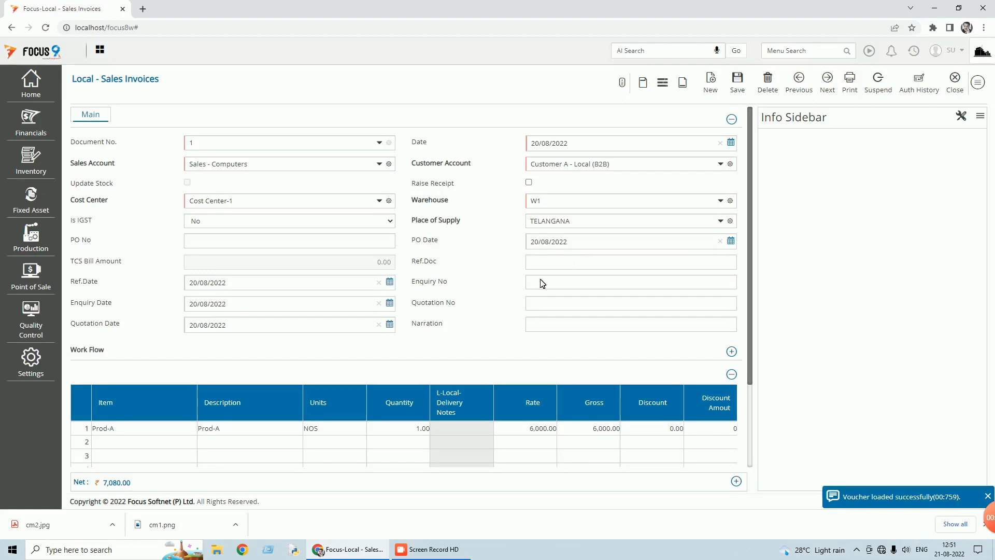
{"action": "left_click", "coordinate": [959, 86]}
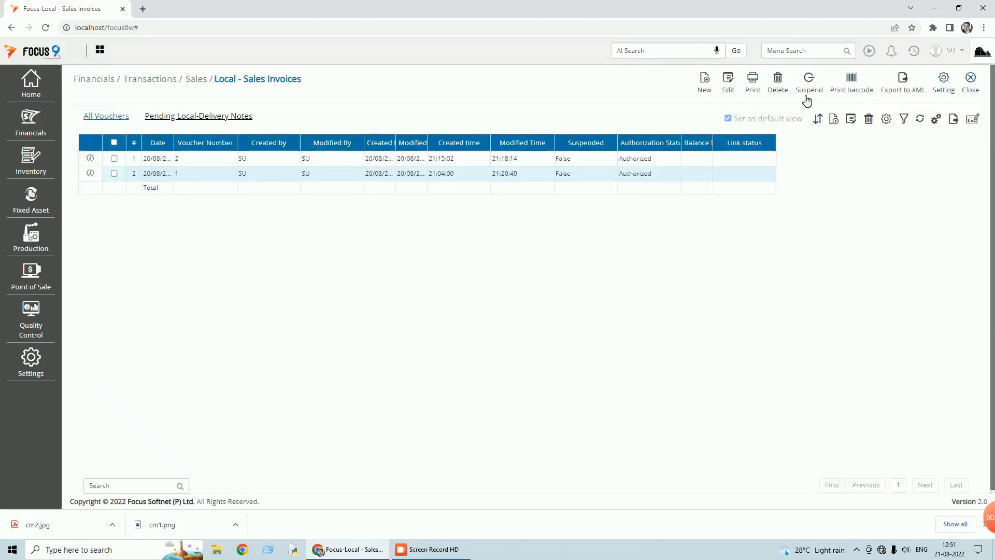
Check the B2C customer and item details in local sales invoice document 2, and close the invoice and its list
{"action": "double_click", "coordinate": [407, 159]}
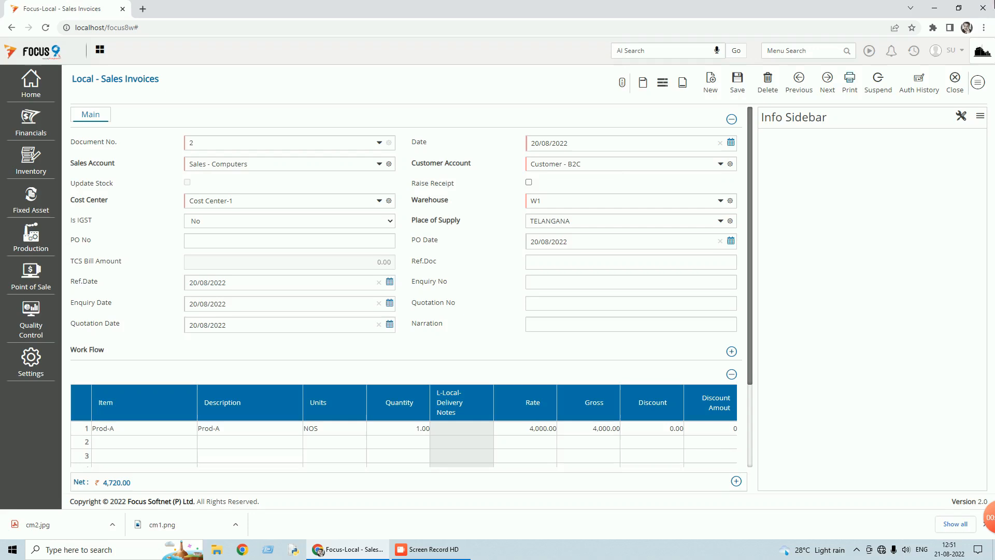
{"action": "left_click", "coordinate": [956, 91]}
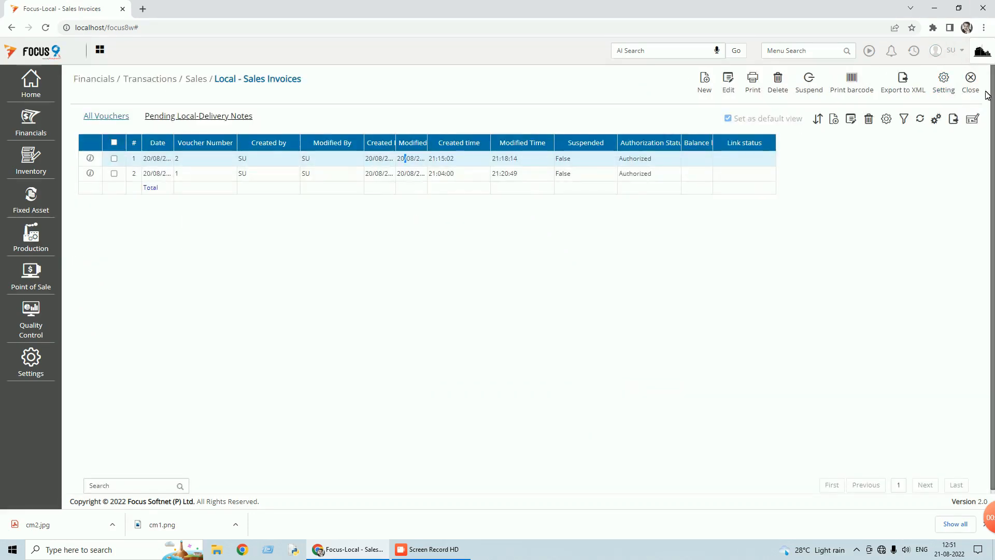
{"action": "left_click", "coordinate": [970, 92]}
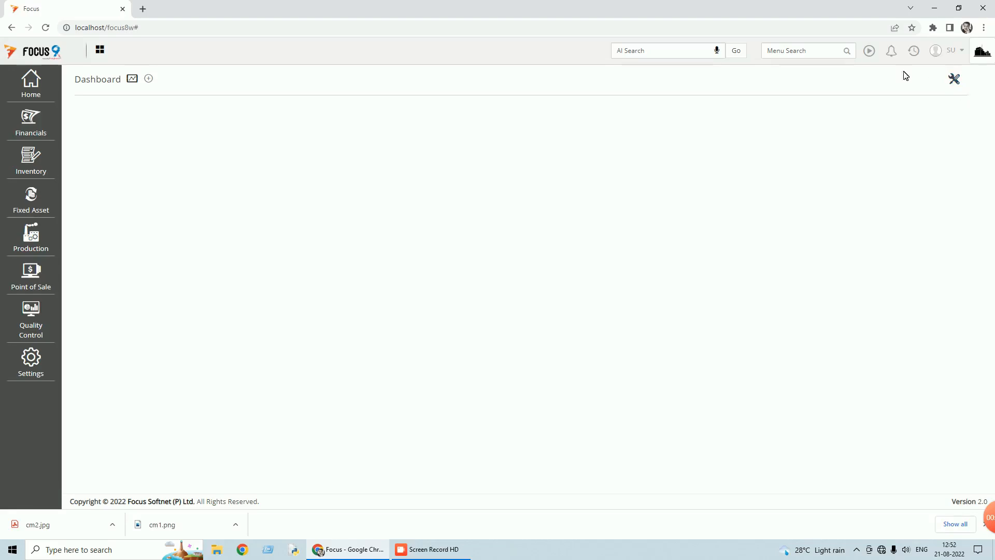
{"action": "left_click", "coordinate": [812, 51]}
{"action": "type", "text": "sales ex"}
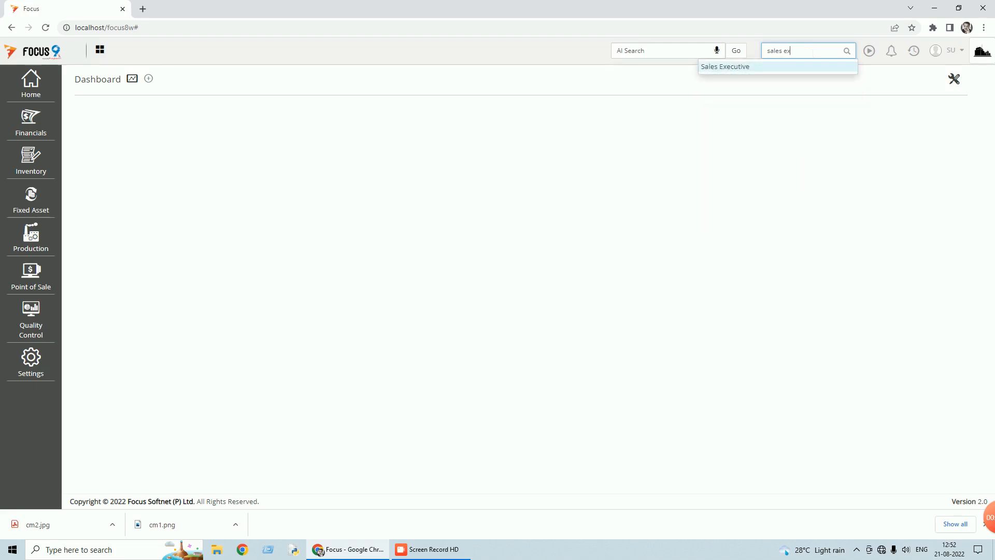
{"action": "key", "text": "BackSpace"}
{"action": "key", "text": "BackSpace"}
{"action": "key", "text": "BackSpace"}
{"action": "key", "text": "BackSpace"}
{"action": "key", "text": "BackSpace"}
{"action": "key", "text": "BackSpace"}
{"action": "key", "text": "BackSpace"}
{"action": "key", "text": "BackSpace"}
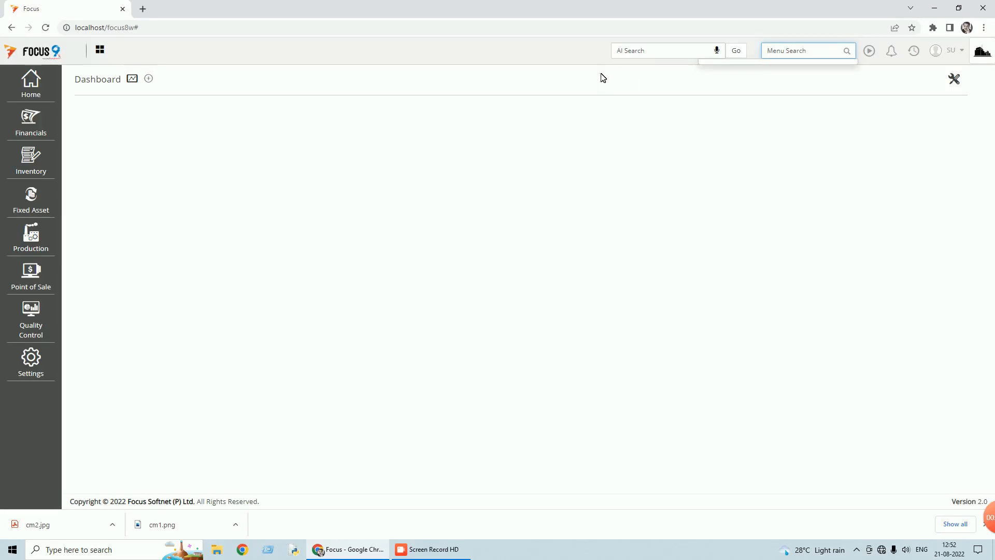
Open the GSTR1 Offline Filing screen under the Financials statutory GST options
{"action": "left_click", "coordinate": [31, 128]}
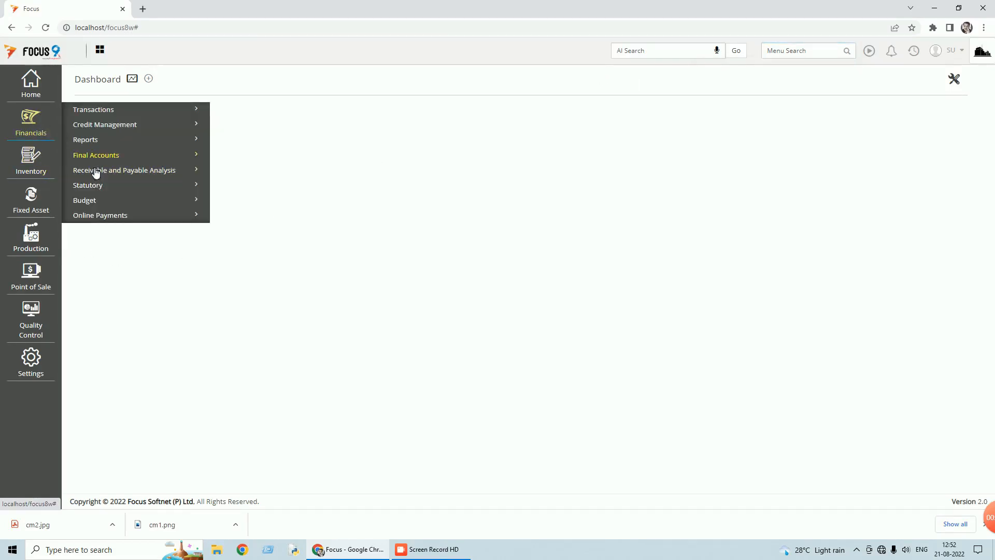
{"action": "left_click", "coordinate": [100, 191]}
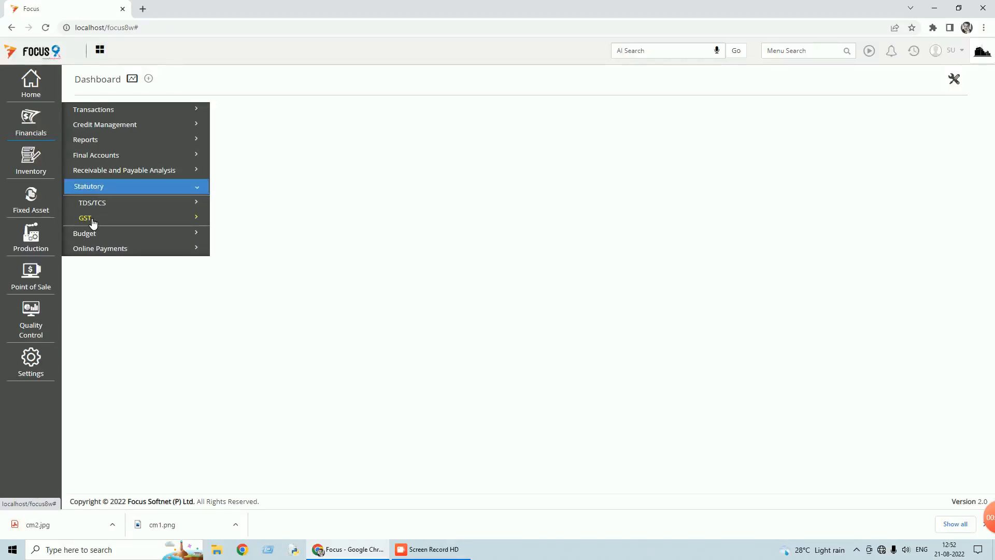
{"action": "left_click", "coordinate": [93, 222]}
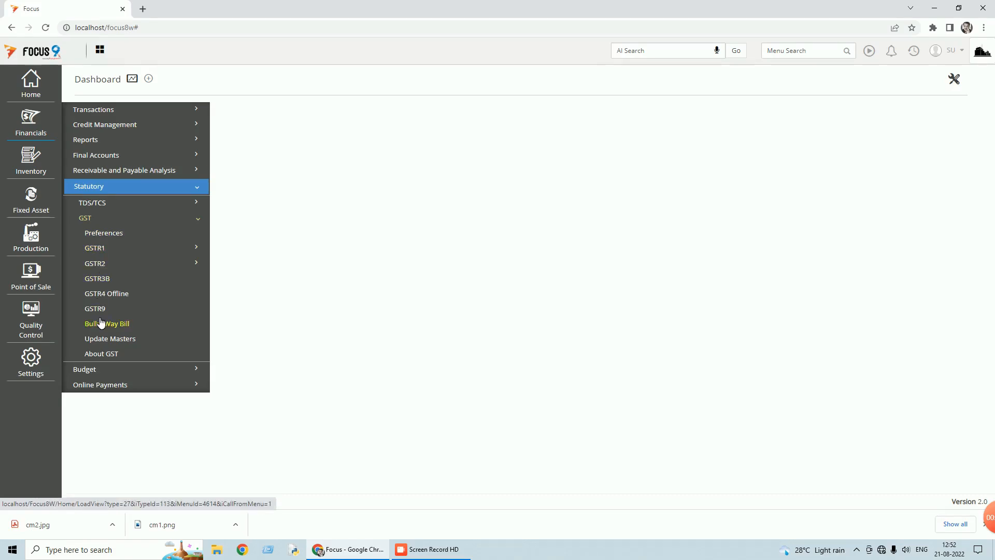
{"action": "left_click", "coordinate": [107, 248]}
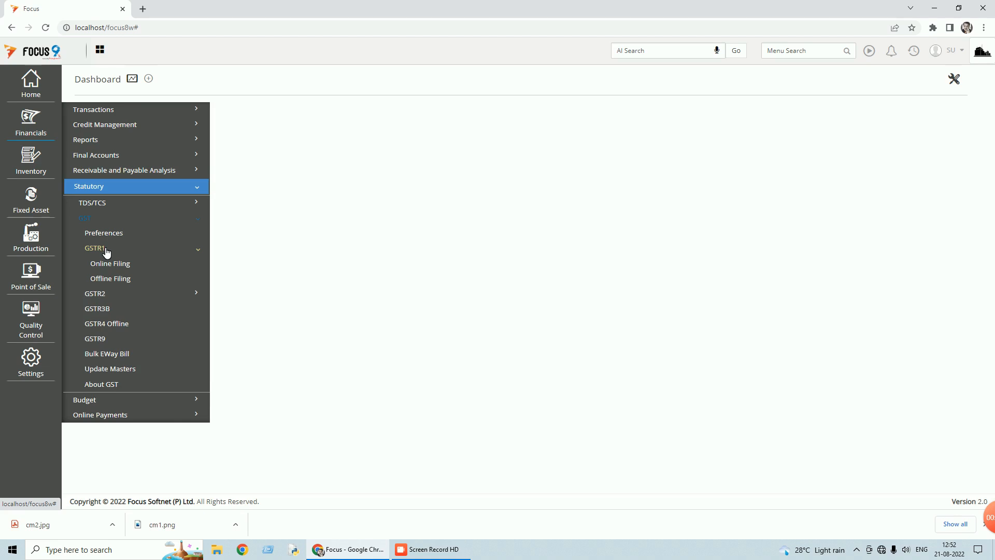
{"action": "left_click", "coordinate": [124, 282]}
{"action": "left_click", "coordinate": [121, 280]}
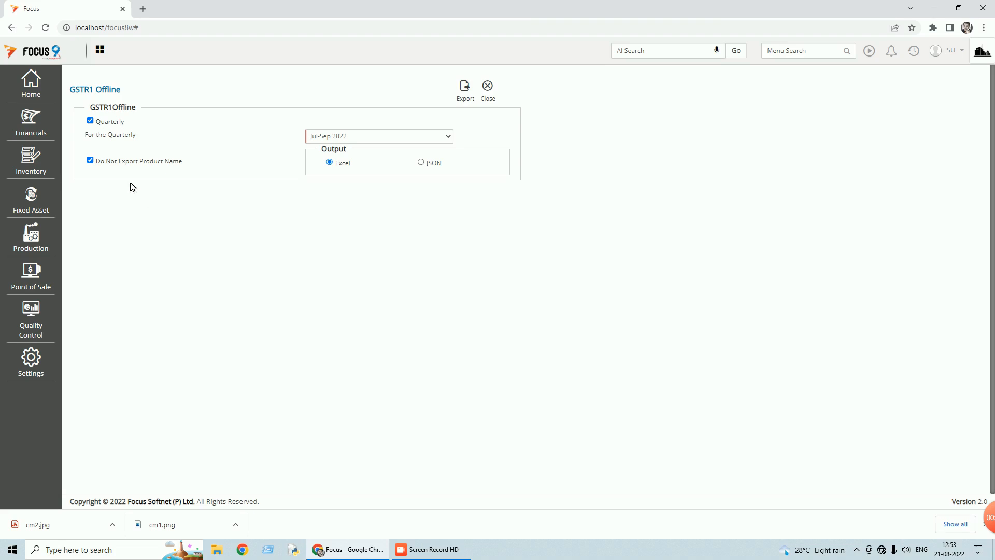
Export the GSTR1 offline data to Excel for the month of August 2022 instead of quarterly, saving the zip file on the Desktop
{"action": "left_click", "coordinate": [91, 121]}
{"action": "left_click", "coordinate": [451, 139]}
{"action": "left_click", "coordinate": [331, 195]}
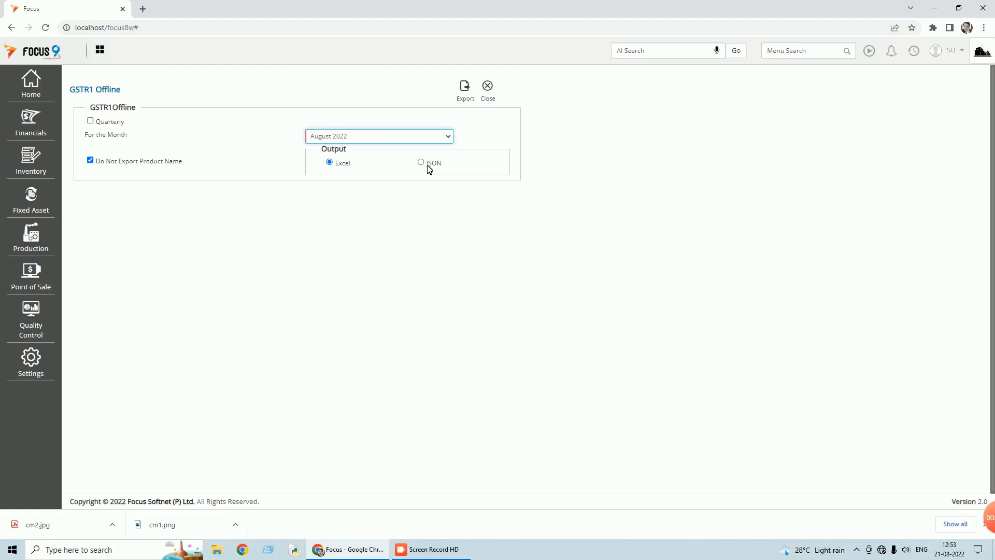
{"action": "left_click", "coordinate": [466, 87]}
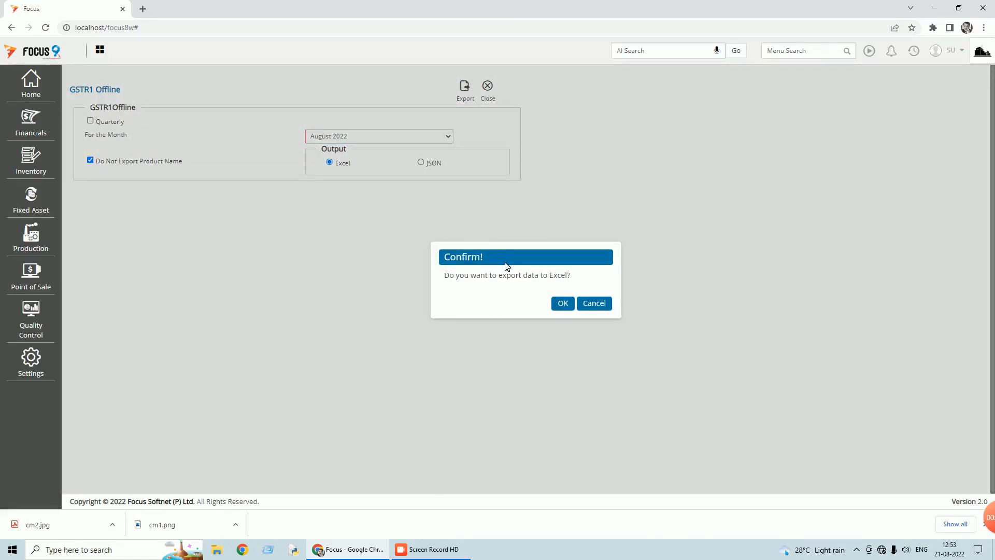
{"action": "left_click", "coordinate": [565, 306]}
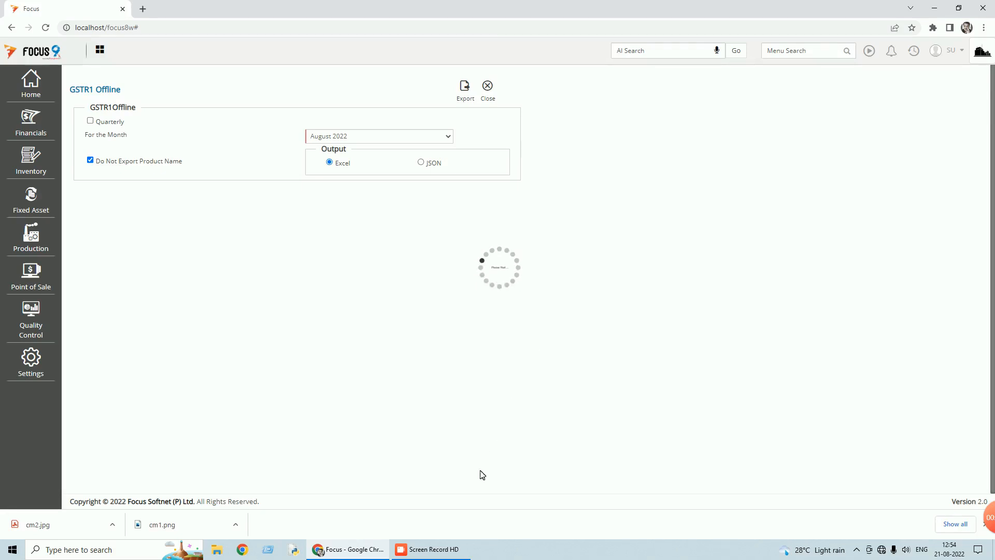
{"action": "mouse_move", "coordinate": [437, 556]}
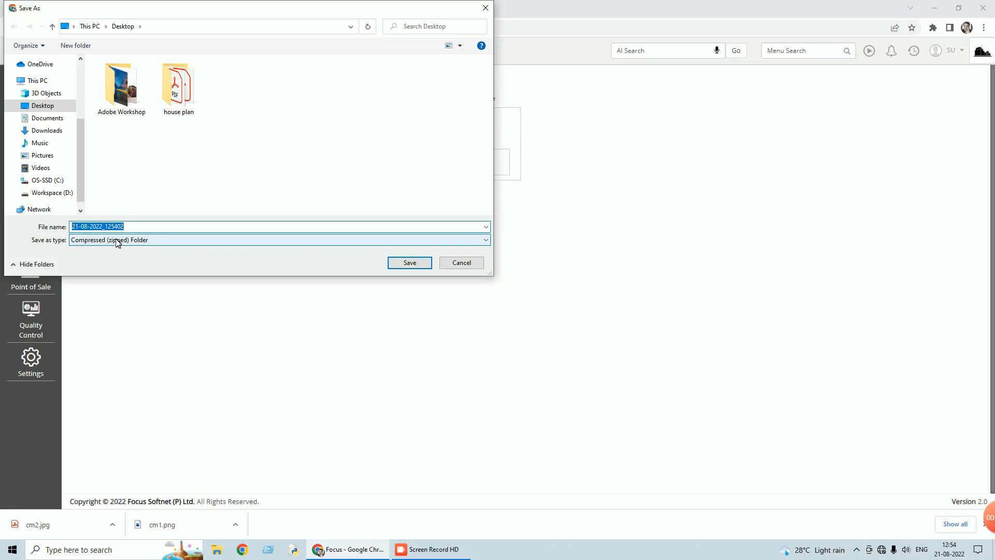
{"action": "left_click", "coordinate": [409, 261]}
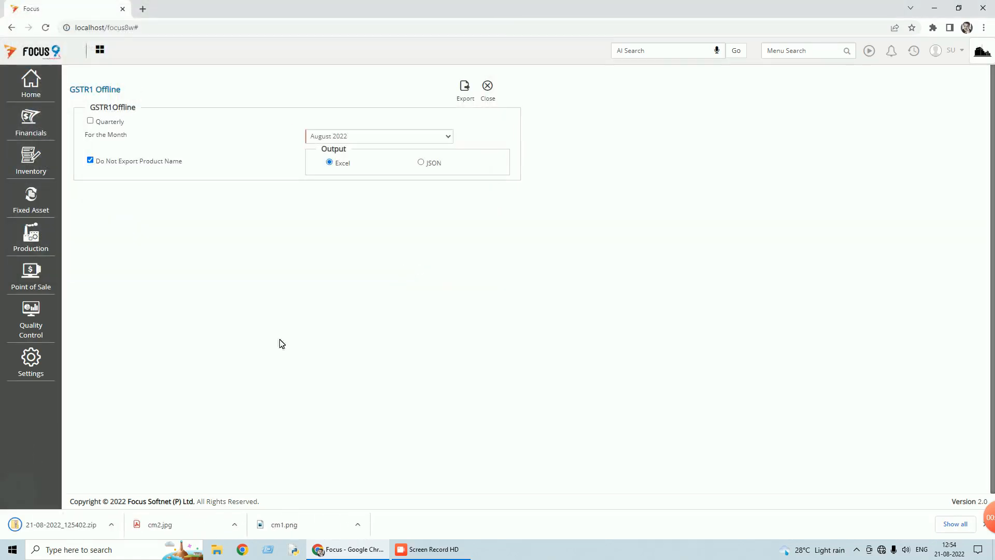
Open the August 2022 GSTR1 workbook from the downloaded zip file and look through its Help Instruction sheet
{"action": "left_click", "coordinate": [23, 525]}
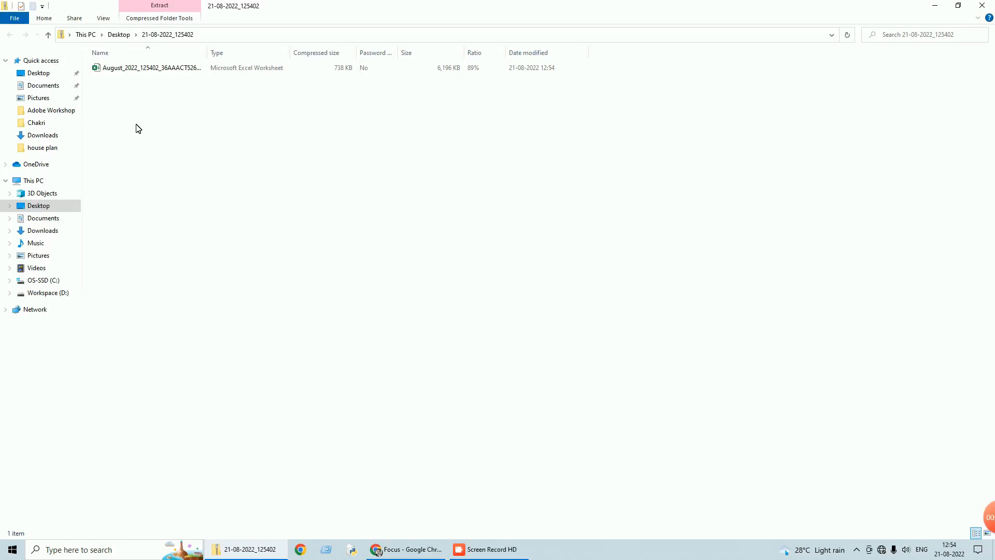
{"action": "double_click", "coordinate": [153, 71]}
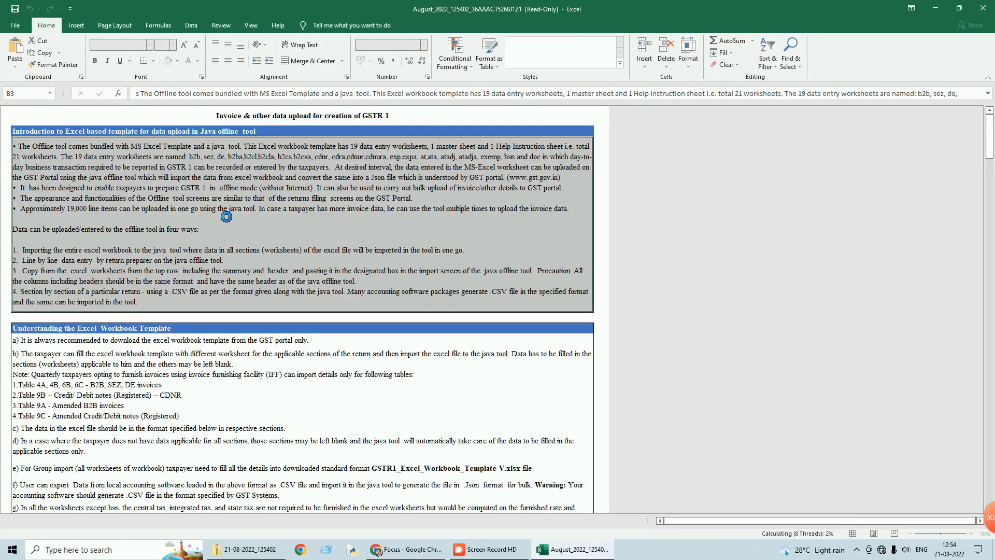
{"action": "scroll", "coordinate": [238, 225], "scroll_direction": "down", "scroll_amount": 15}
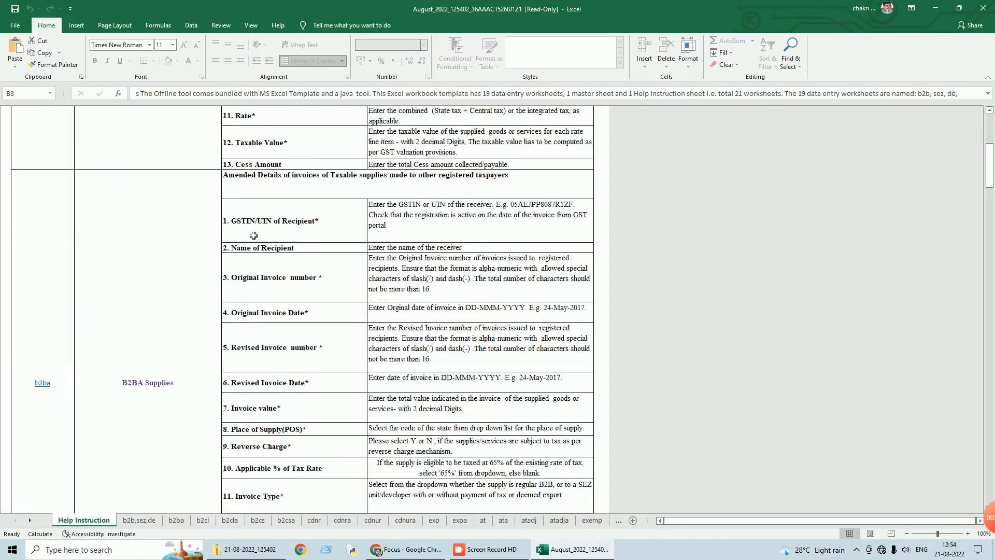
Look through the workbook's return sheets from b2b,sez,de through b2ba, b2cl, b2cla, b2cs and b2csa to cdnur
{"action": "left_click", "coordinate": [139, 520]}
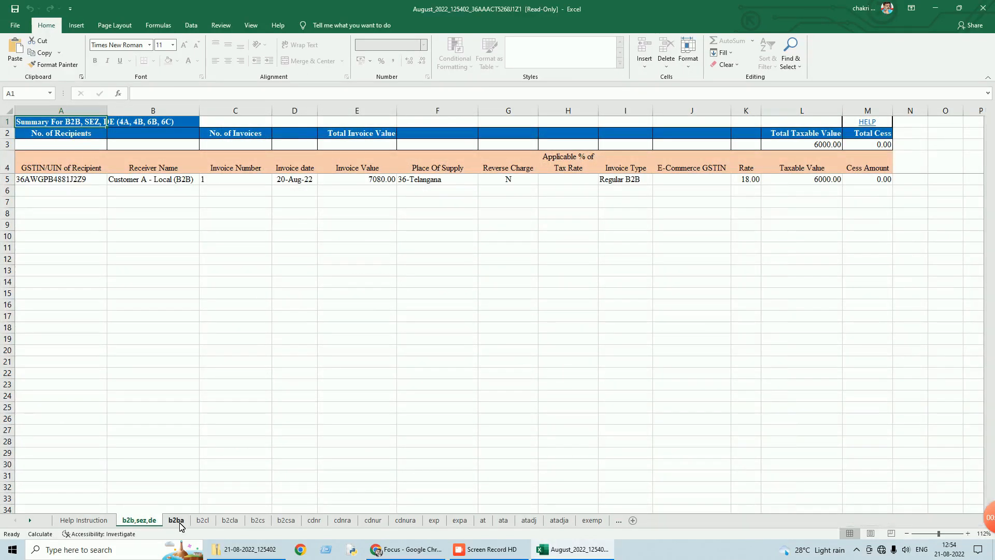
{"action": "left_click", "coordinate": [176, 520]}
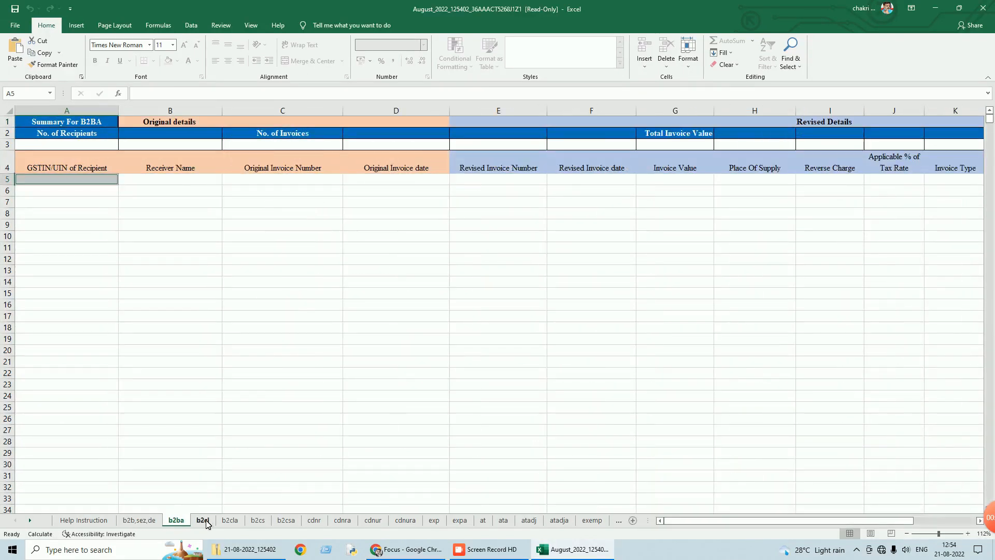
{"action": "left_click", "coordinate": [202, 520]}
{"action": "left_click", "coordinate": [229, 520]}
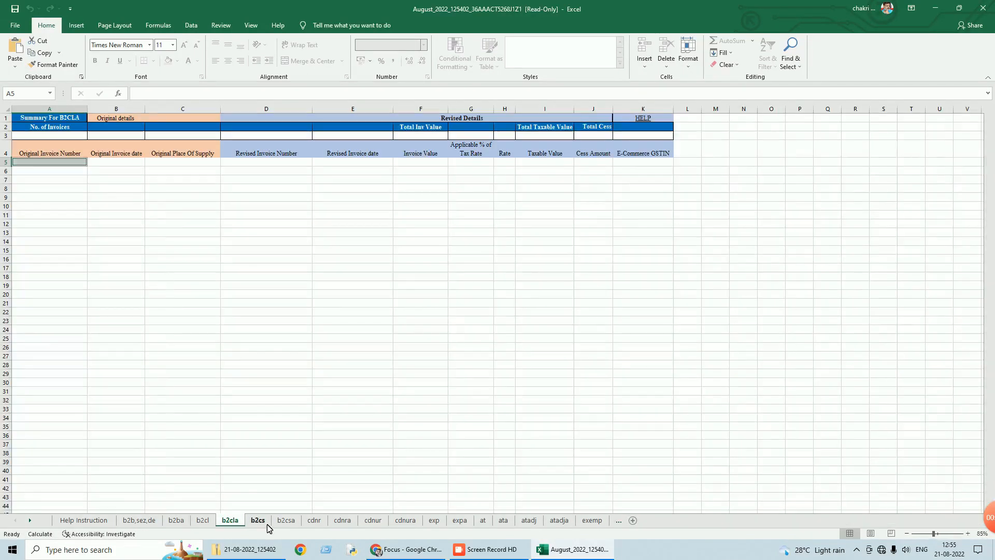
{"action": "left_click", "coordinate": [258, 520]}
{"action": "left_click", "coordinate": [286, 520]}
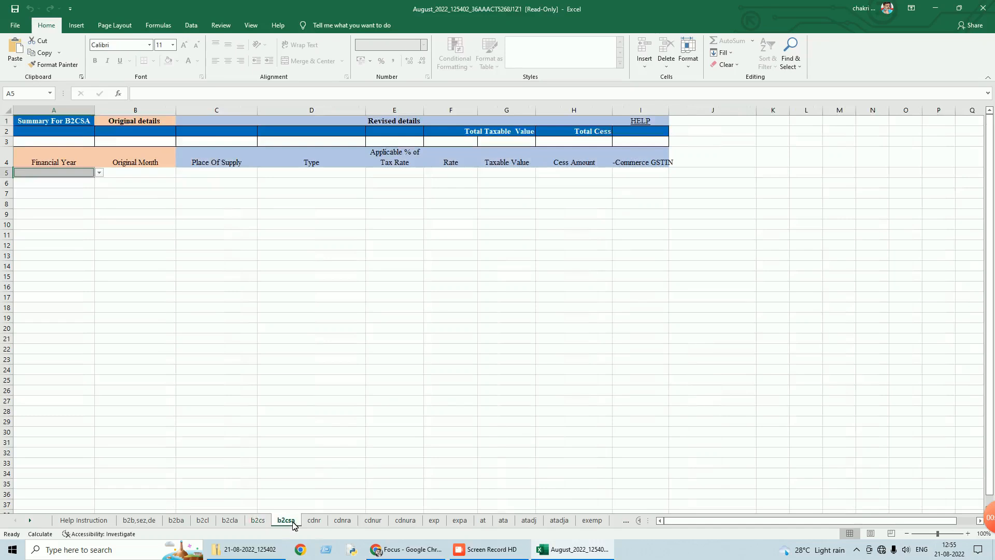
{"action": "left_click", "coordinate": [342, 520]}
{"action": "left_click", "coordinate": [371, 524]}
Examine the local B2B customer's invoice row on the b2b,sez,de sheet, checking its taxable value and tax rate
{"action": "left_click", "coordinate": [130, 521]}
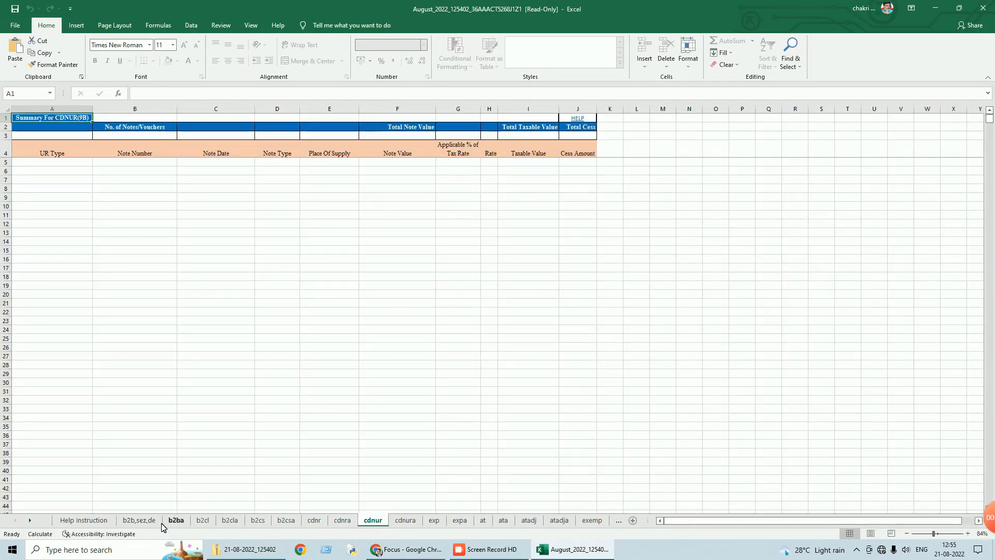
{"action": "left_click", "coordinate": [174, 521]}
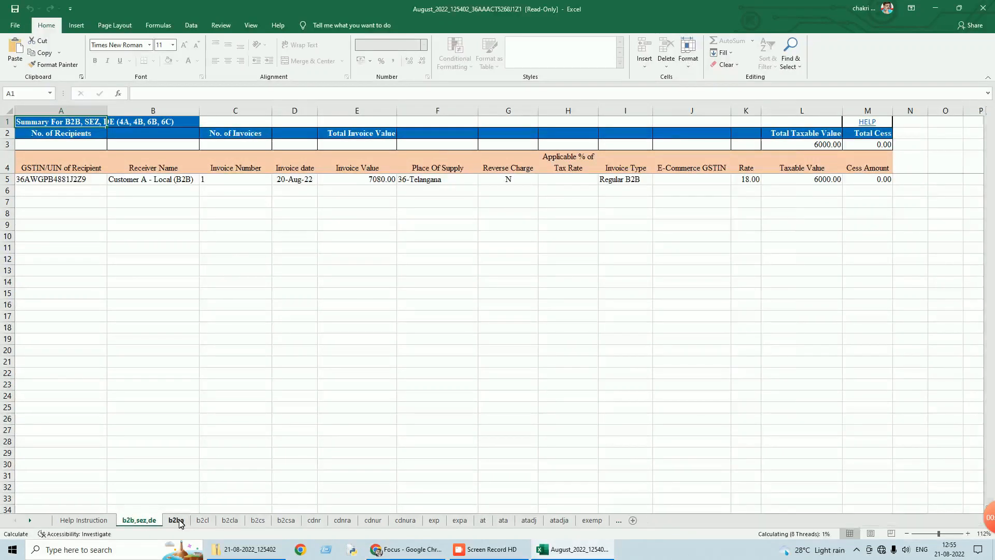
{"action": "key", "text": "ctrl+Page_Up"}
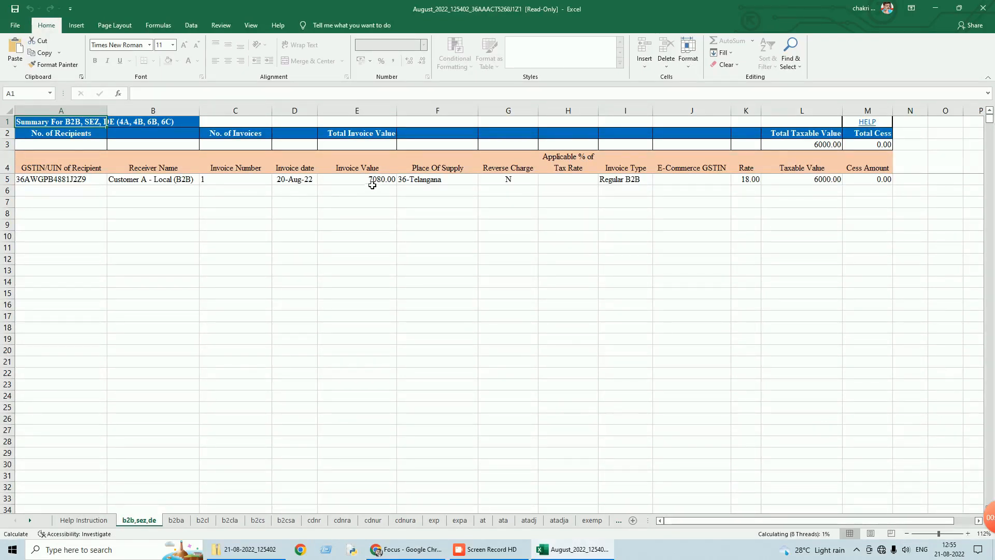
{"action": "left_click", "coordinate": [826, 183]}
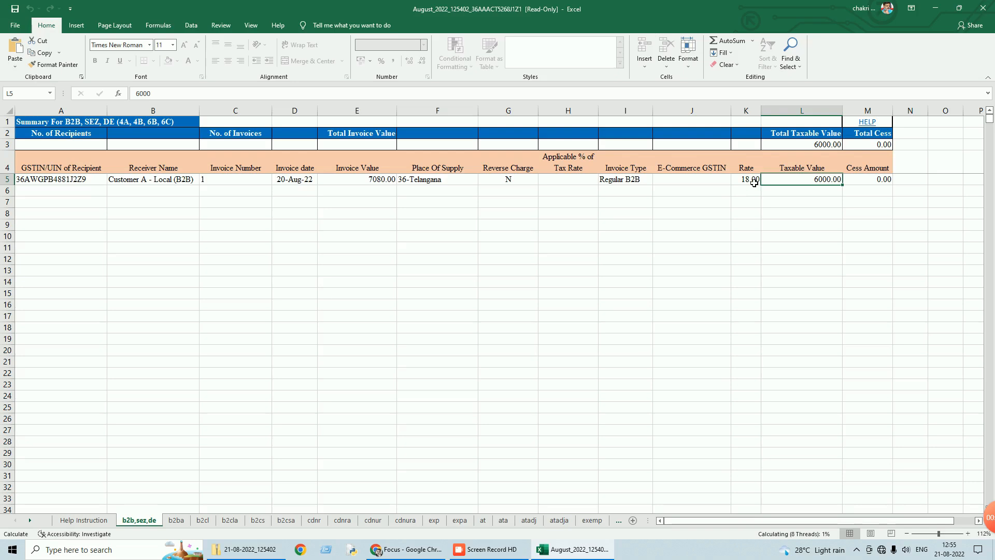
{"action": "left_click", "coordinate": [755, 183]}
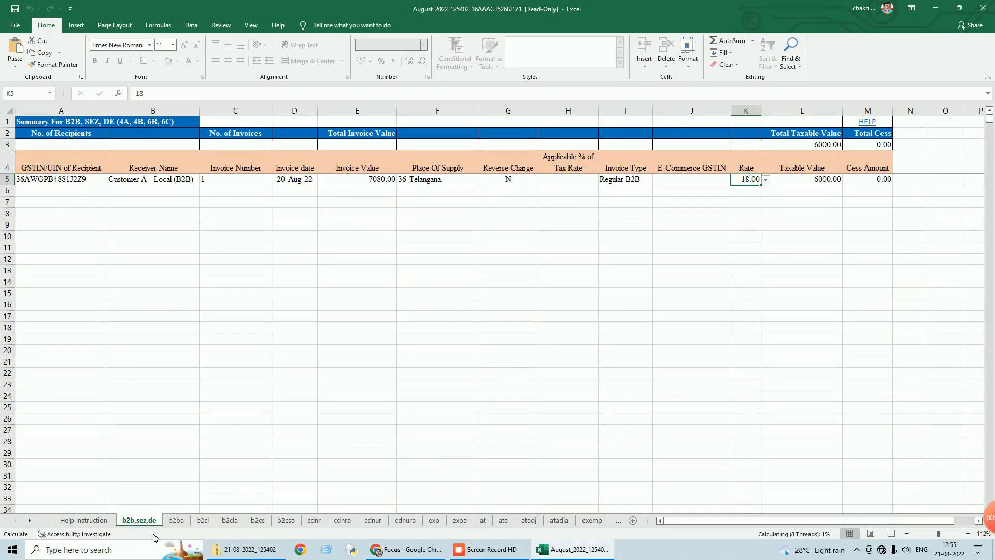
Go through the b2cl and b2cla sheets to the b2cs sheet and check its B2C sales entry
{"action": "left_click", "coordinate": [211, 522]}
{"action": "left_click", "coordinate": [233, 521]}
{"action": "left_click", "coordinate": [256, 521]}
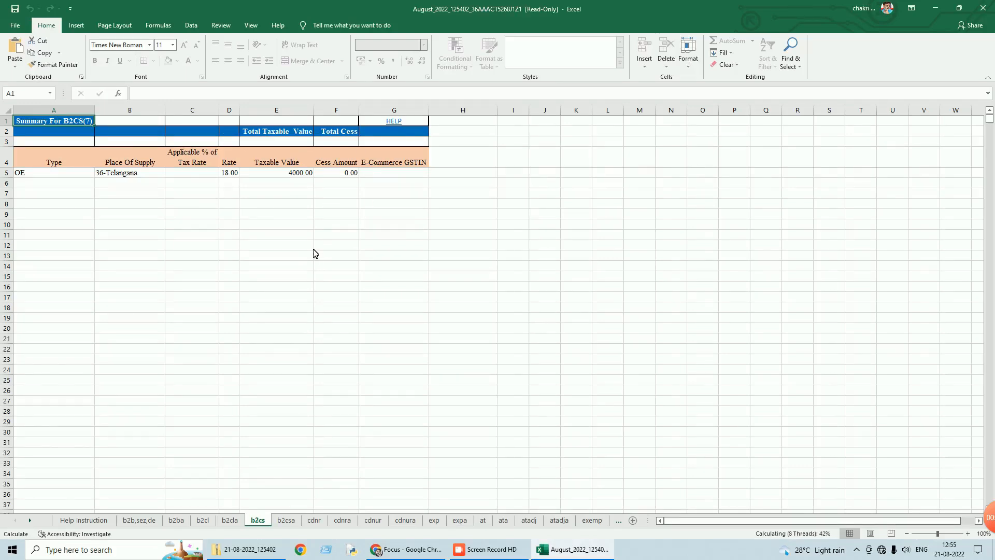
Close the August 2022 GSTR1 workbook without saving changes, and close the zip file window
{"action": "left_click", "coordinate": [985, 9]}
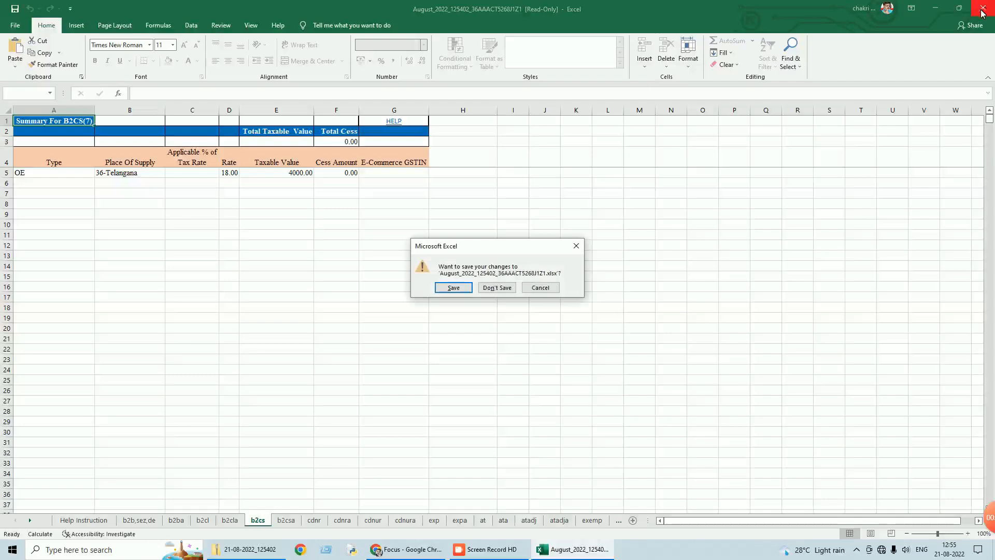
{"action": "left_click", "coordinate": [495, 289]}
{"action": "left_click", "coordinate": [982, 5]}
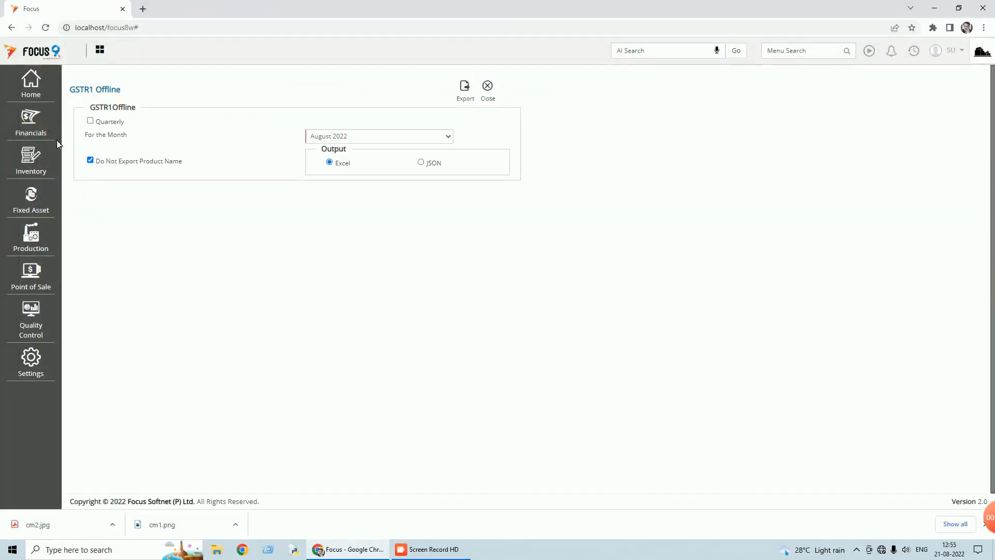
Open the GSTR2A screen from the GSTR2 group of the Financials statutory GST options
{"action": "left_click", "coordinate": [22, 124]}
{"action": "left_click", "coordinate": [86, 188]}
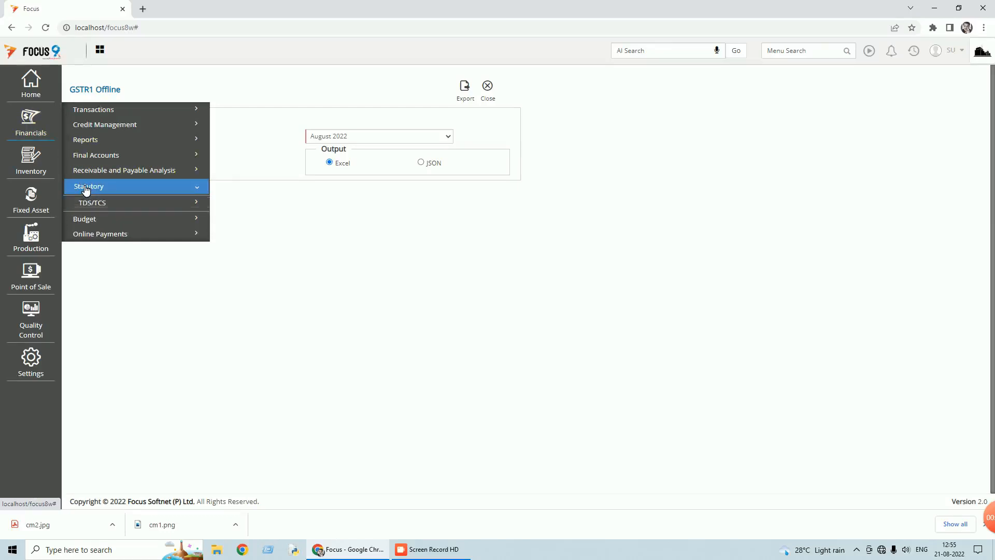
{"action": "left_click", "coordinate": [89, 219]}
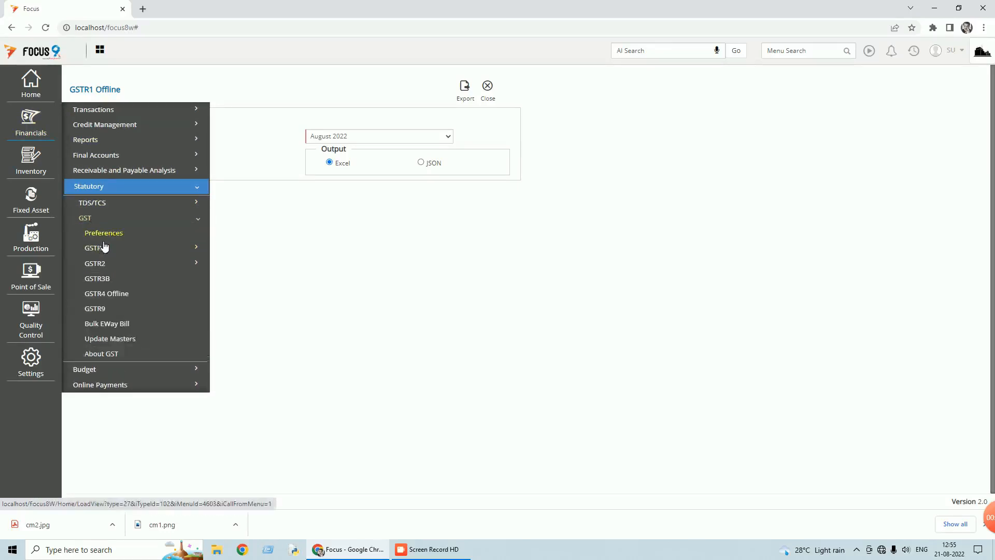
{"action": "left_click", "coordinate": [99, 265]}
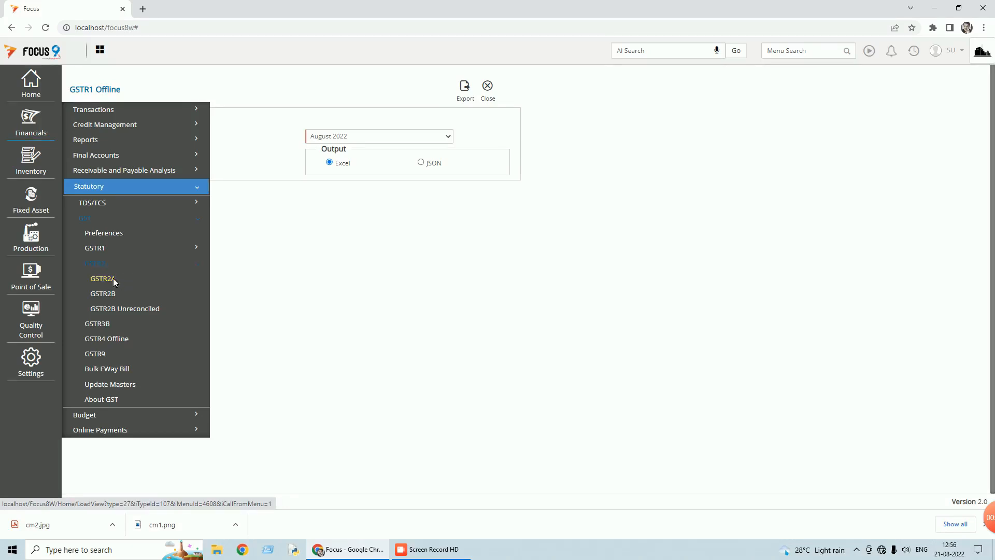
{"action": "left_click", "coordinate": [113, 280]}
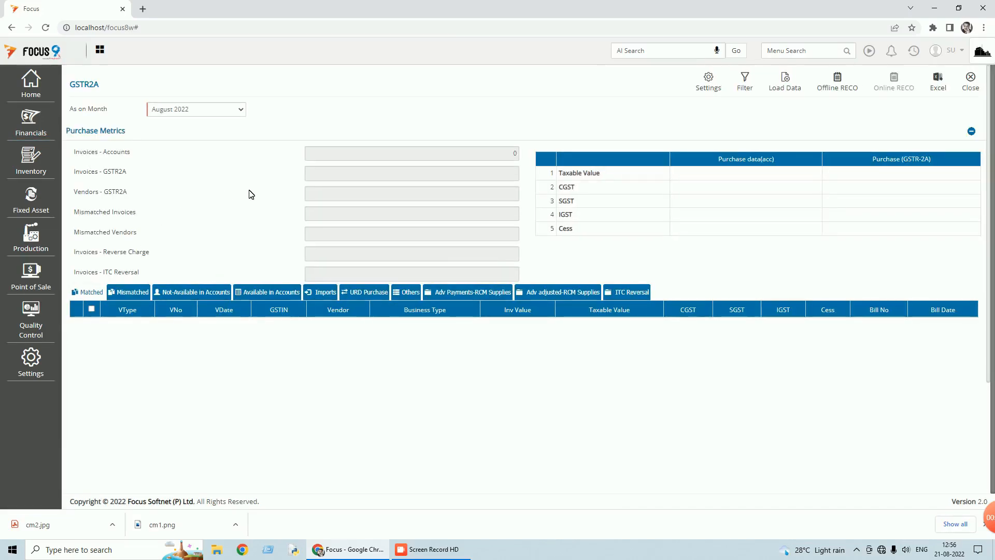
Load the GSTR2A purchase data for the month of August 2022
{"action": "left_click", "coordinate": [240, 108]}
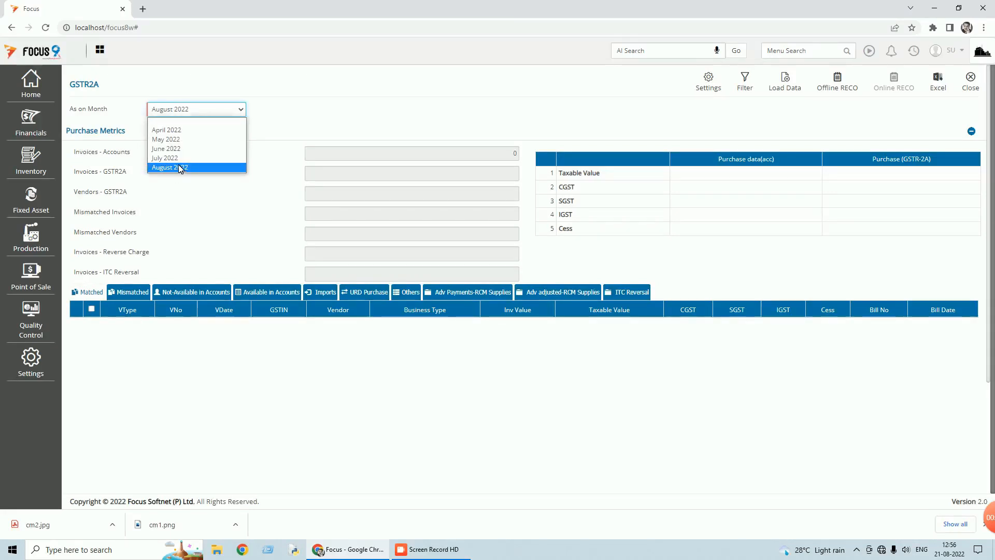
{"action": "left_click", "coordinate": [180, 168]}
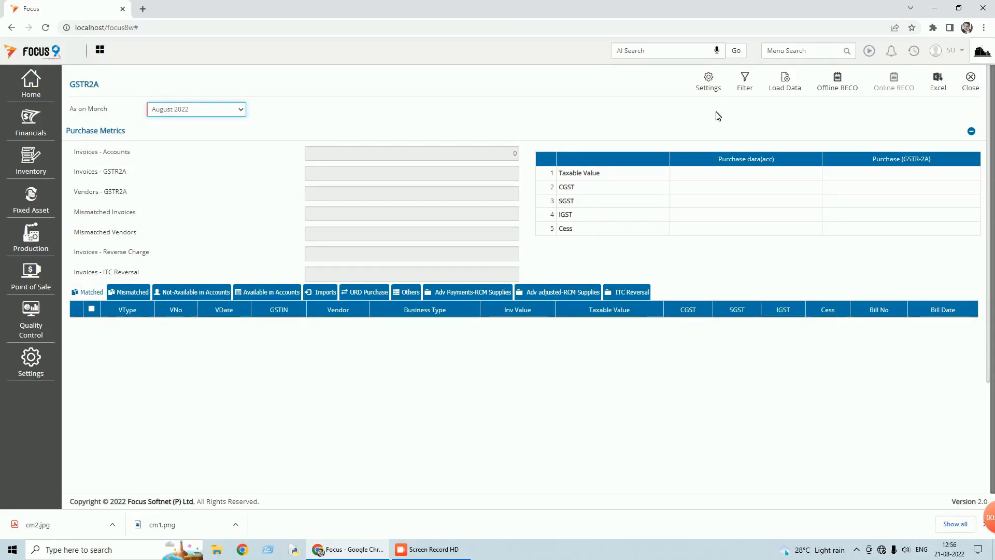
{"action": "left_click", "coordinate": [791, 90]}
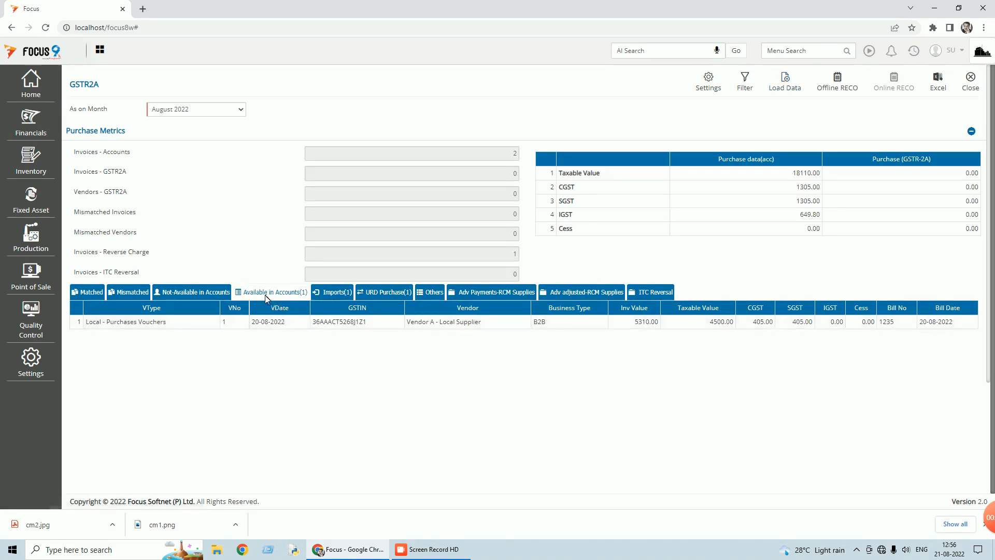
Compare the GSTR2A entries listed under Available in Accounts, Imports and URD Purchase with the purchase metrics
{"action": "left_click", "coordinate": [342, 293]}
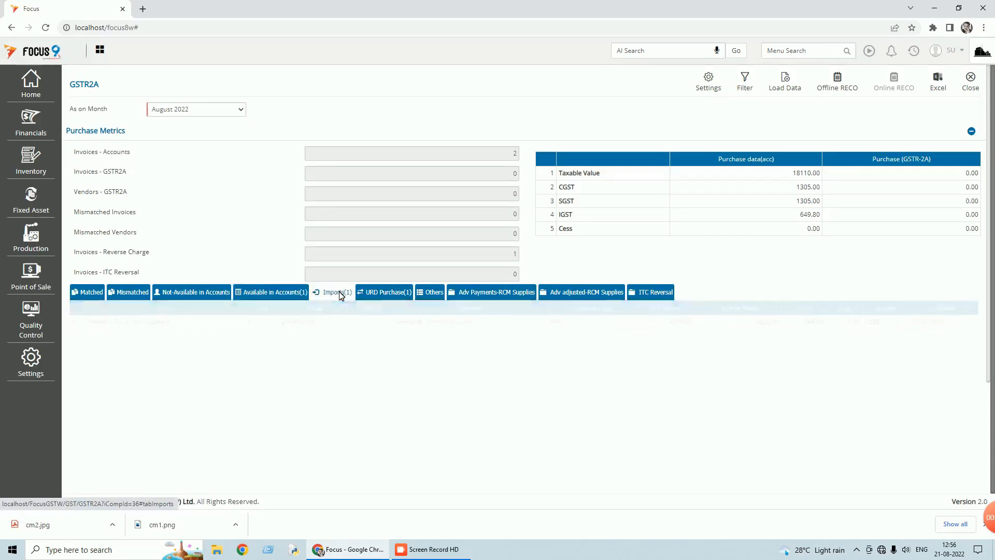
{"action": "left_click", "coordinate": [386, 293]}
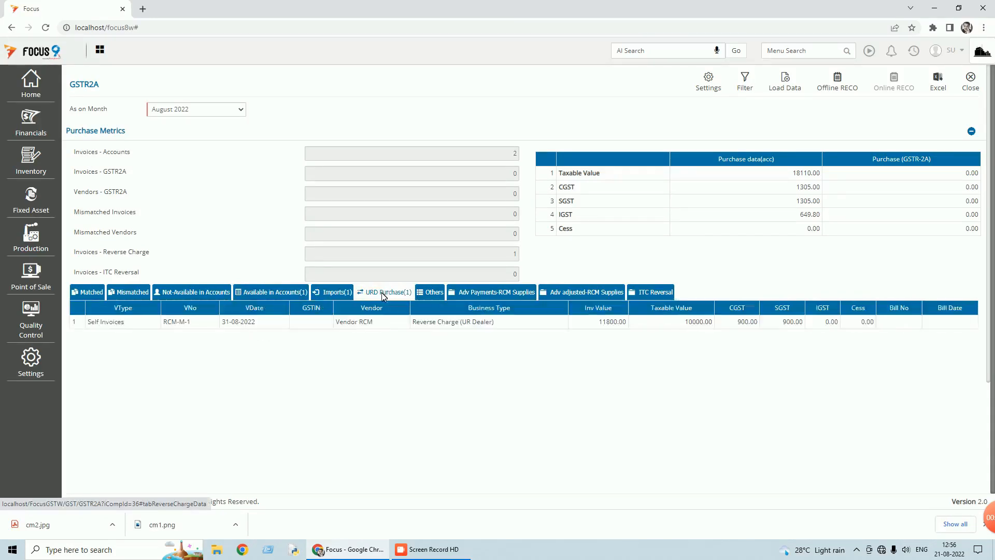
{"action": "left_click", "coordinate": [264, 294]}
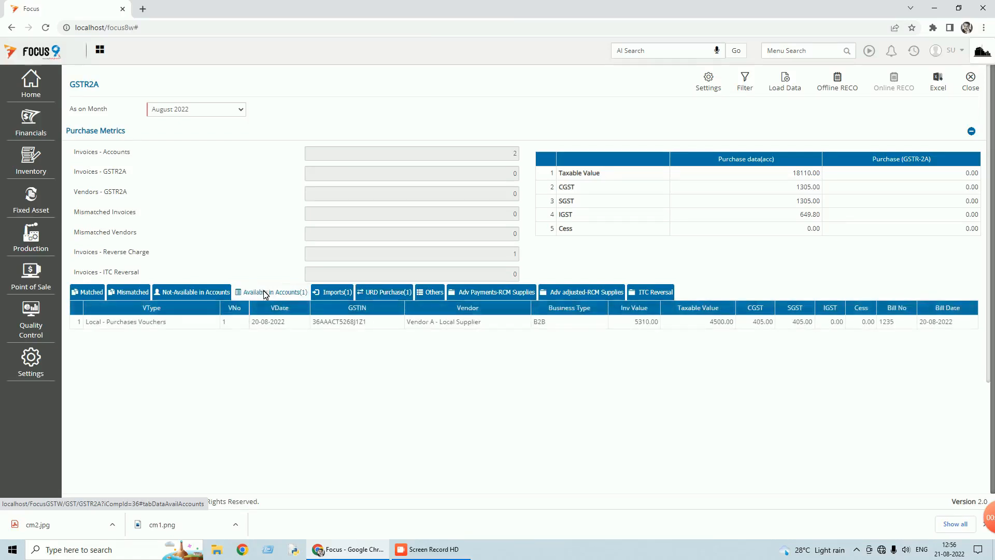
{"action": "left_click", "coordinate": [332, 293]}
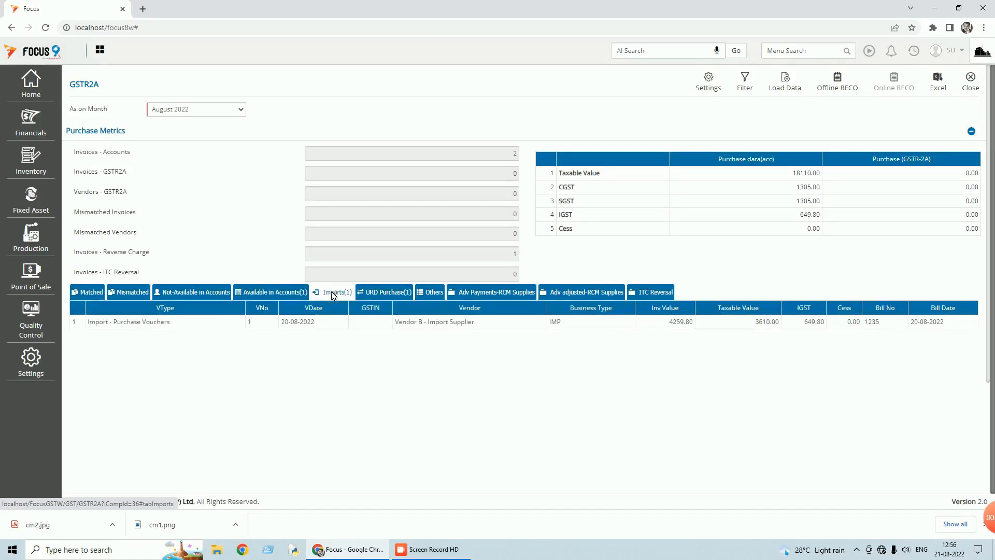
{"action": "left_click", "coordinate": [393, 294]}
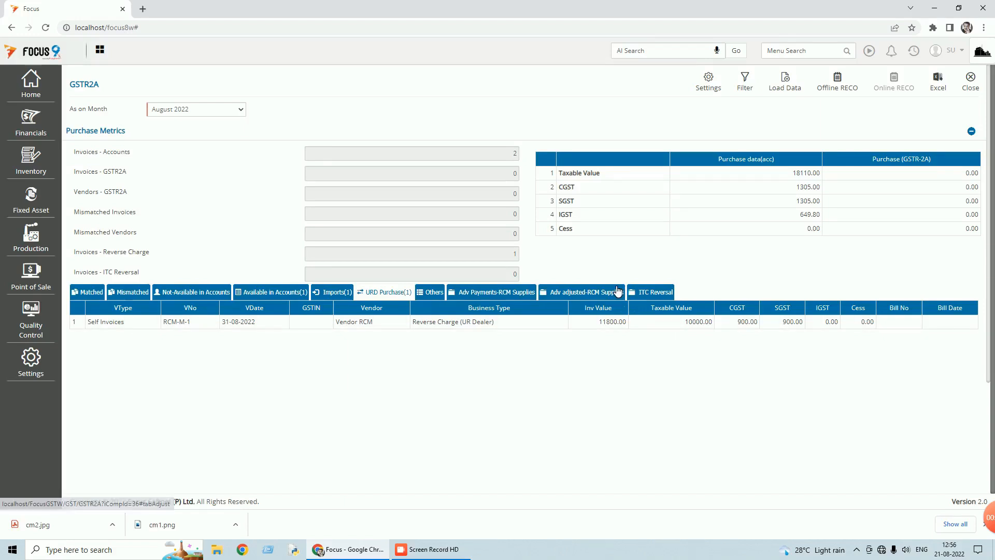
{"action": "scroll", "coordinate": [617, 289], "scroll_direction": "down", "scroll_amount": 2}
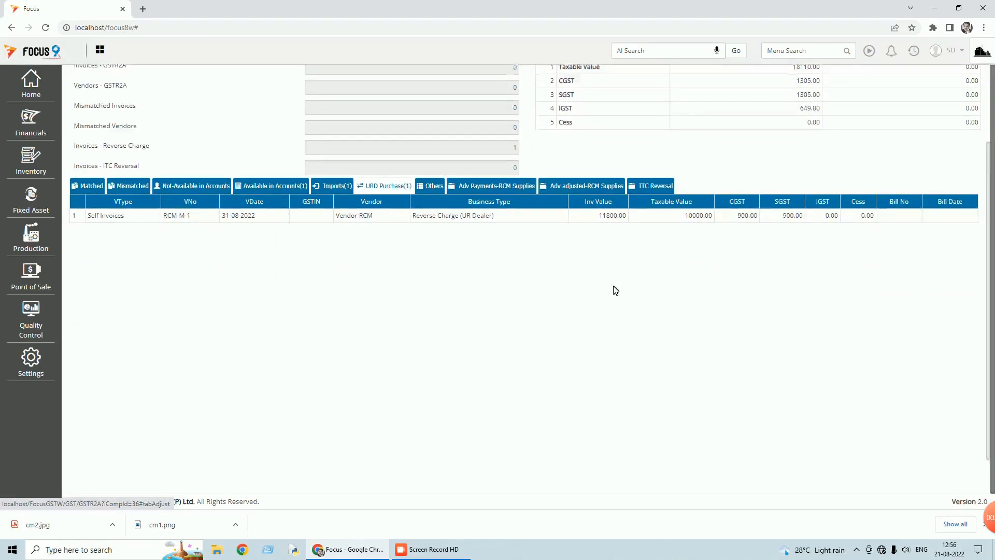
{"action": "scroll", "coordinate": [615, 291], "scroll_direction": "down", "scroll_amount": 1}
{"action": "scroll", "coordinate": [615, 289], "scroll_direction": "up", "scroll_amount": 3}
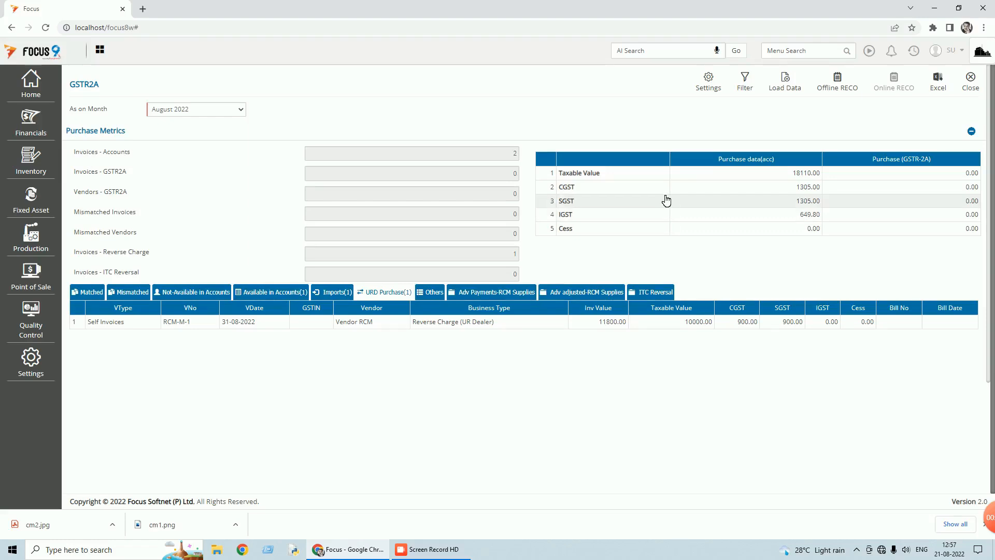
Check the GSTR2A Adv Payments-RCM Supplies, Not-Available in Accounts, Mismatched and Matched categories
{"action": "left_click", "coordinate": [485, 291]}
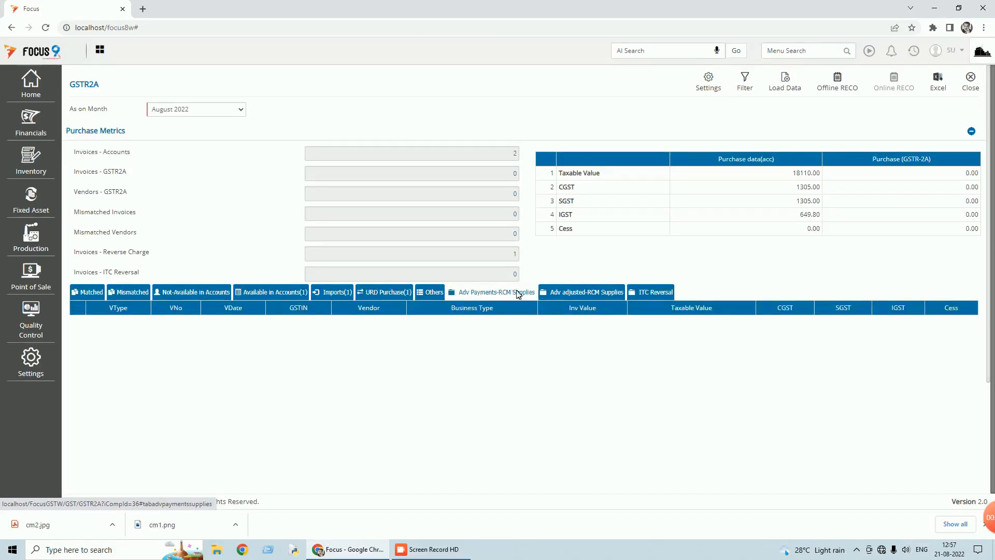
{"action": "left_click", "coordinate": [176, 292]}
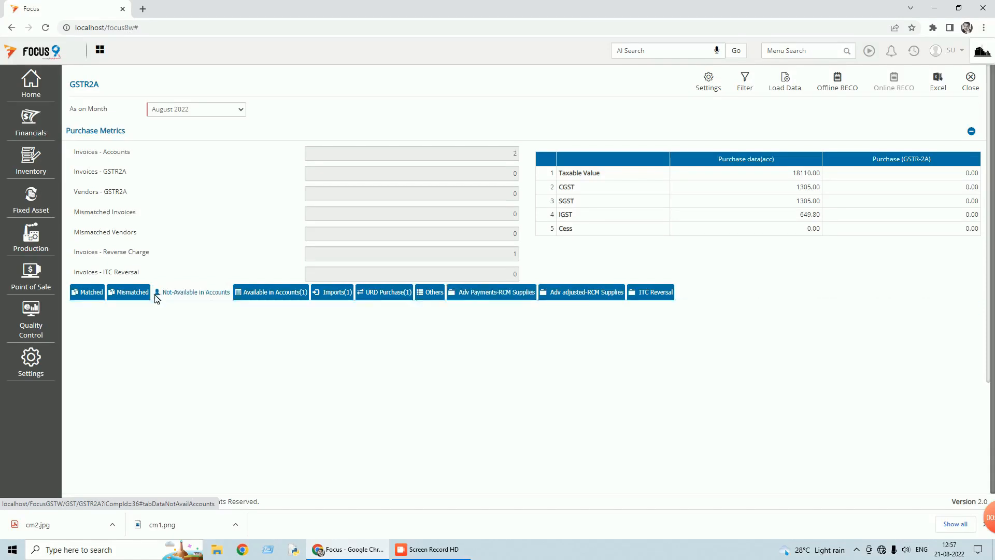
{"action": "left_click", "coordinate": [143, 294]}
{"action": "left_click", "coordinate": [89, 292]}
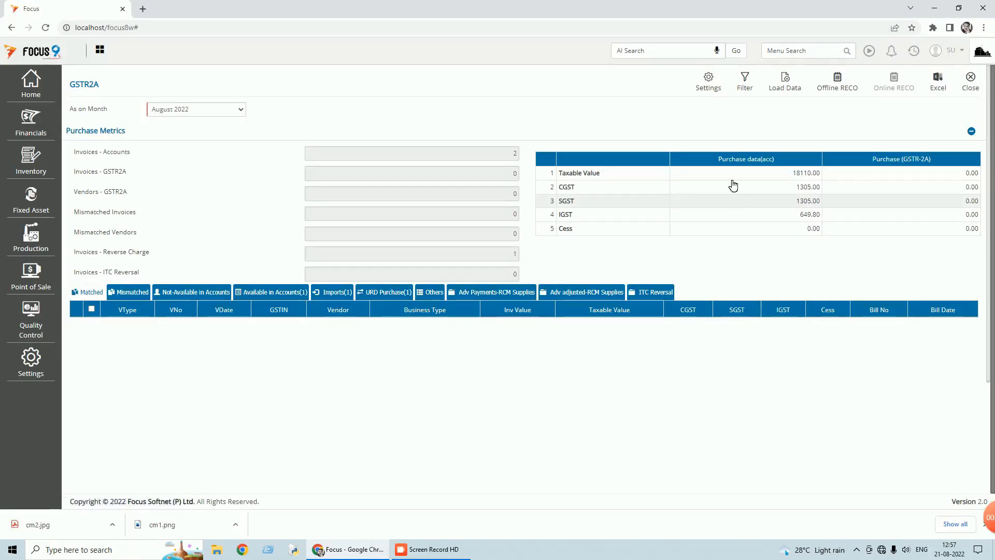
Recheck the Available in Accounts, Imports and URD Purchase entries, and close the GSTR2A screen
{"action": "left_click", "coordinate": [262, 293]}
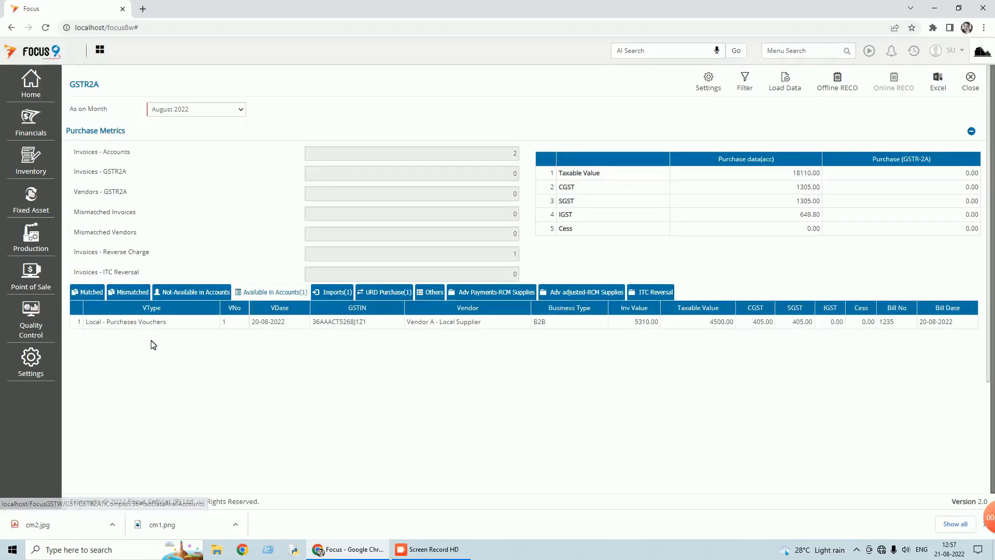
{"action": "left_click", "coordinate": [331, 293]}
{"action": "left_click", "coordinate": [378, 293]}
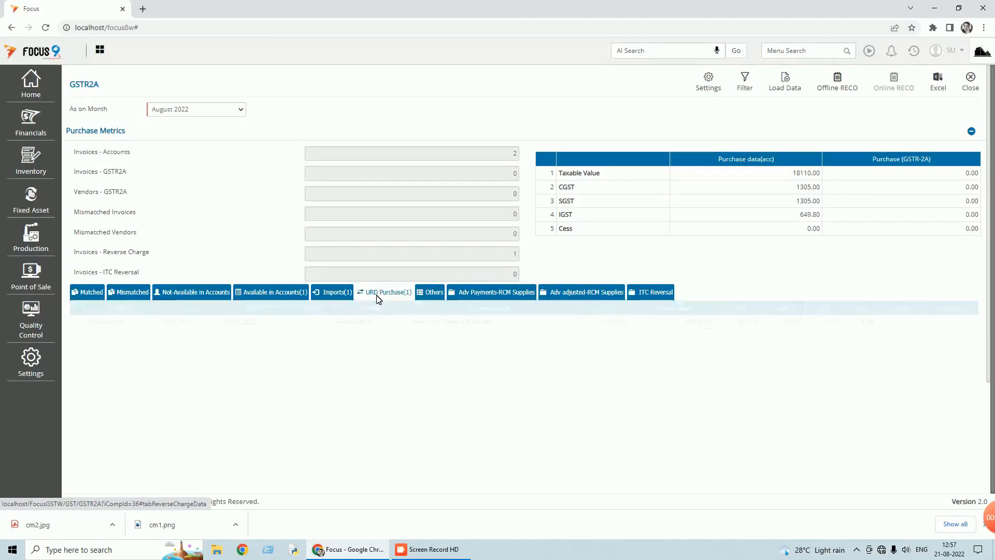
{"action": "left_click", "coordinate": [975, 88]}
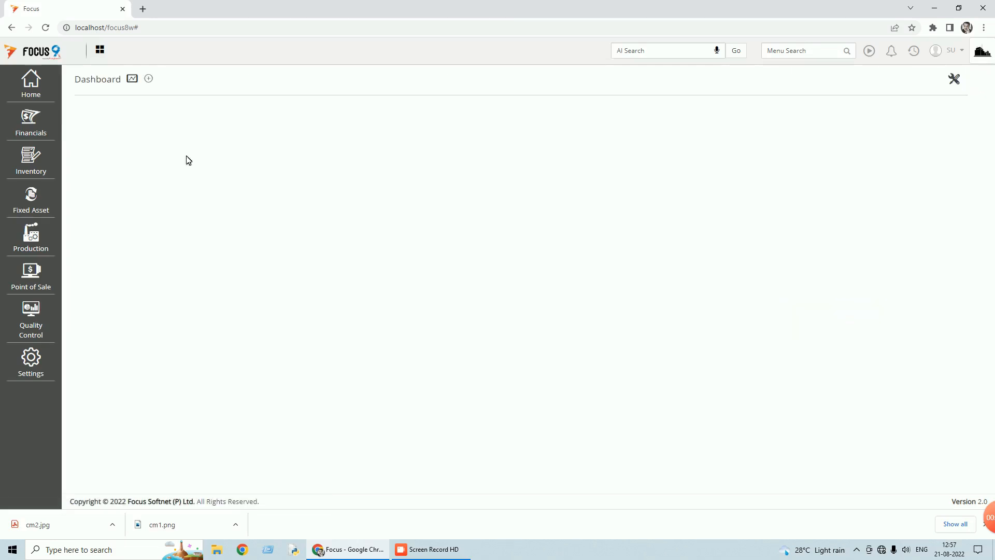
Open the GSTR3B return from the GST statutory section and load its data for August 2022
{"action": "left_click", "coordinate": [39, 130]}
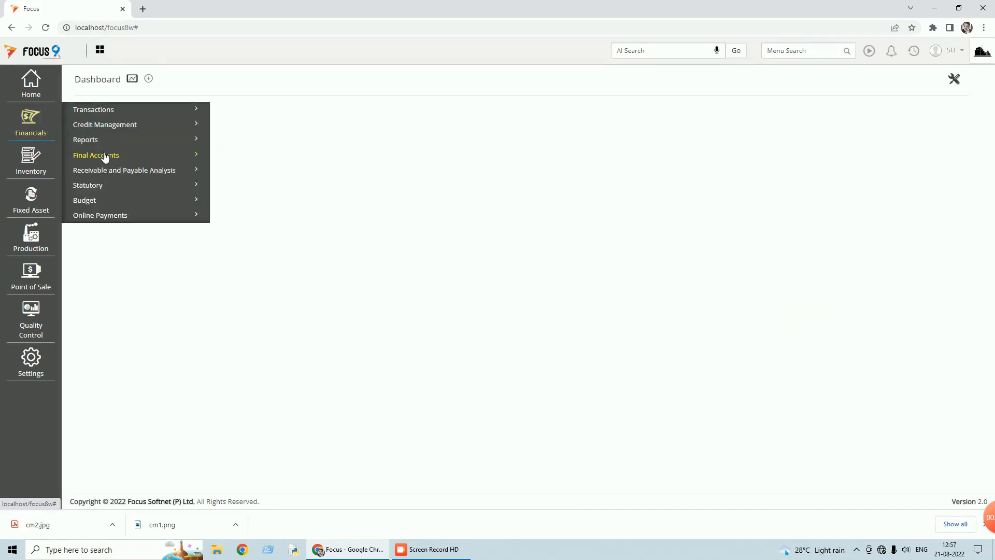
{"action": "left_click", "coordinate": [100, 187]}
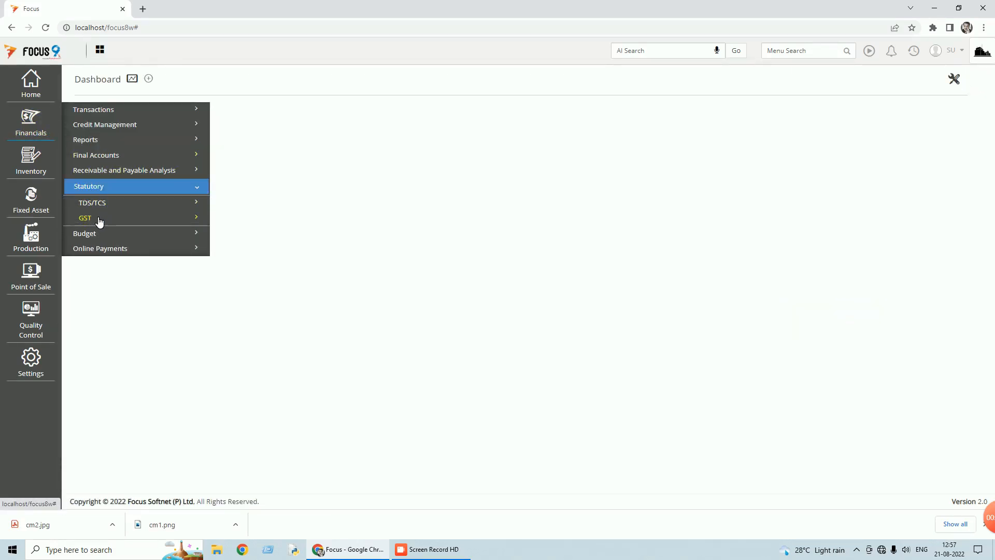
{"action": "left_click", "coordinate": [99, 220]}
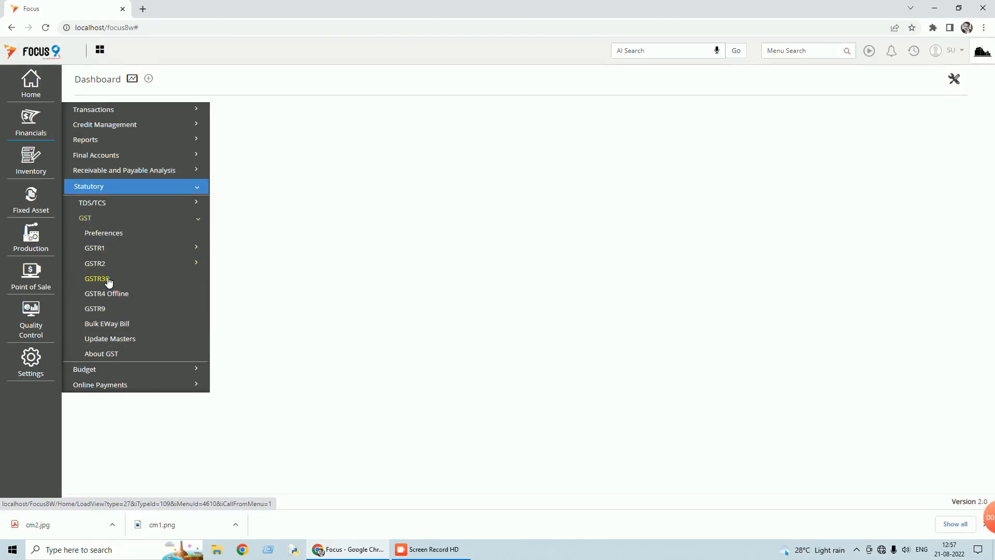
{"action": "left_click", "coordinate": [97, 279]}
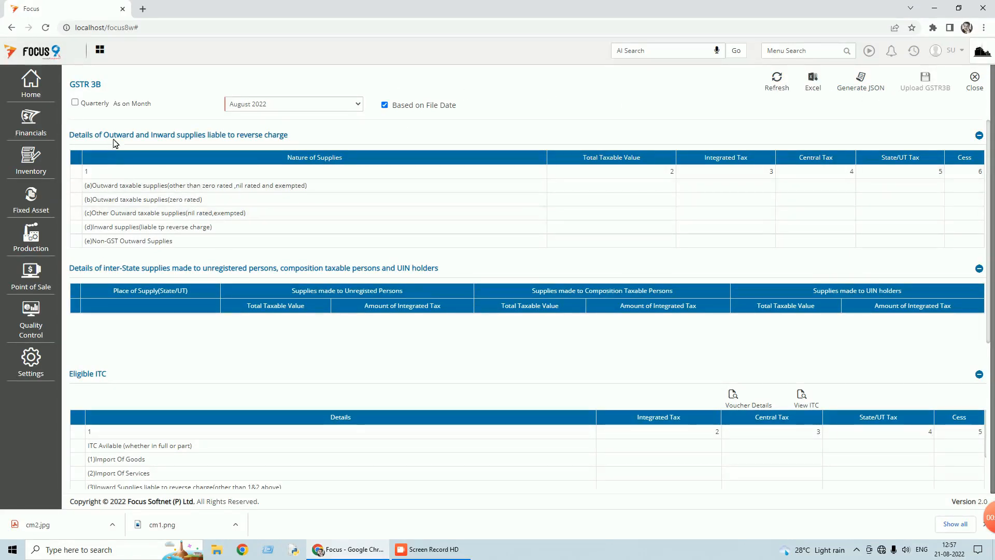
{"action": "left_click", "coordinate": [341, 110]}
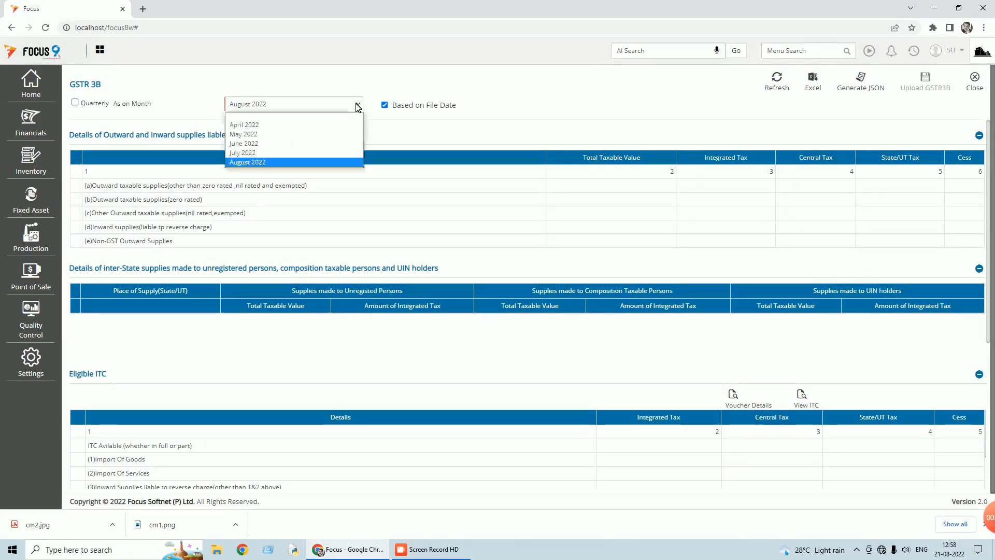
{"action": "left_click", "coordinate": [260, 163]}
{"action": "left_click", "coordinate": [777, 82]}
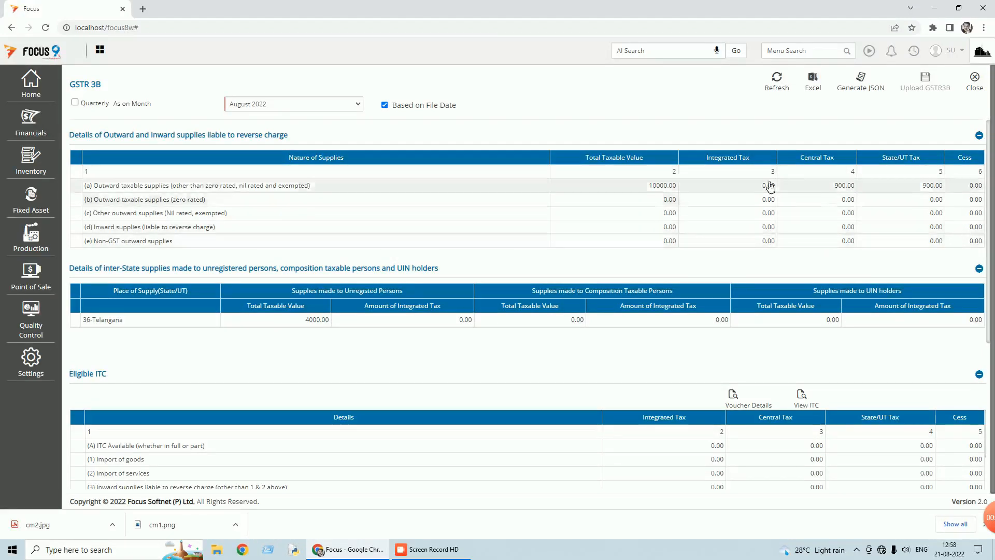
Review the GSTR 3B outward and inward supplies and the inter-State supplies made to unregistered persons
{"action": "scroll", "coordinate": [624, 224], "scroll_direction": "down", "scroll_amount": 1}
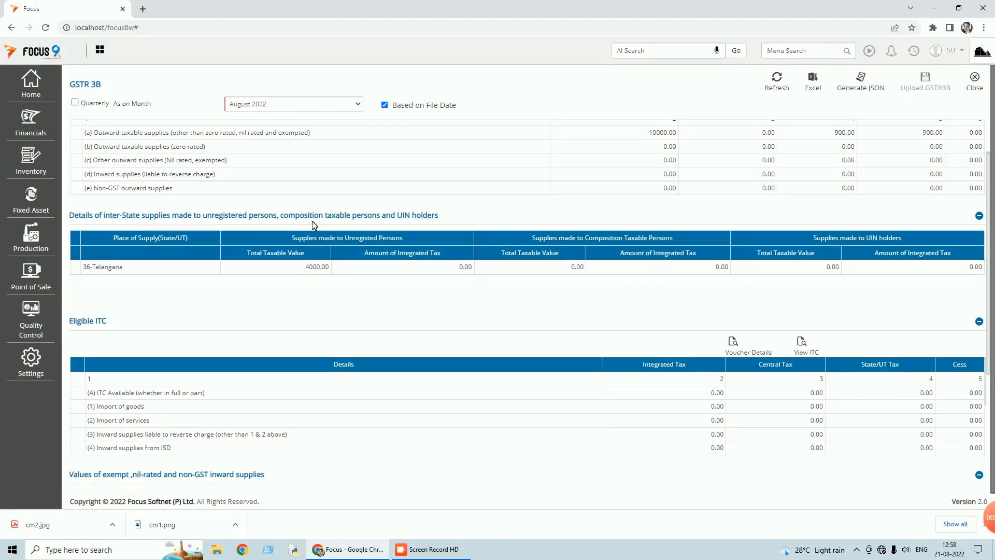
{"action": "scroll", "coordinate": [345, 222], "scroll_direction": "up", "scroll_amount": 1}
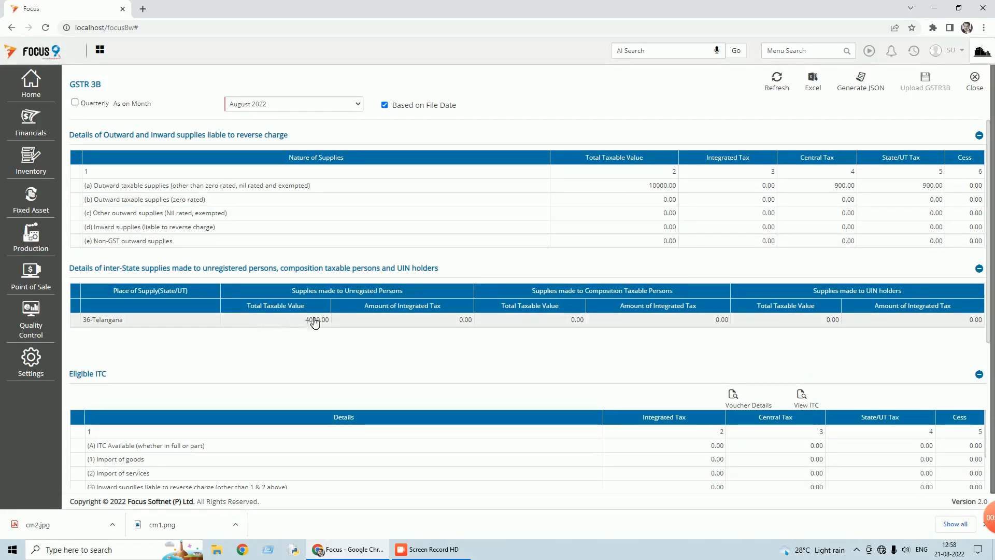
{"action": "scroll", "coordinate": [389, 323], "scroll_direction": "down", "scroll_amount": 1}
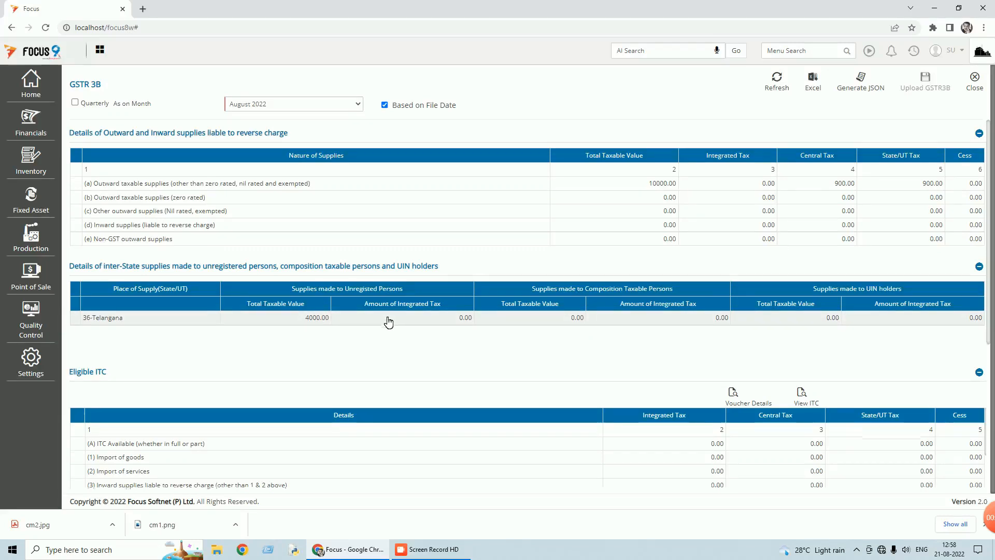
{"action": "scroll", "coordinate": [389, 322], "scroll_direction": "down", "scroll_amount": 1}
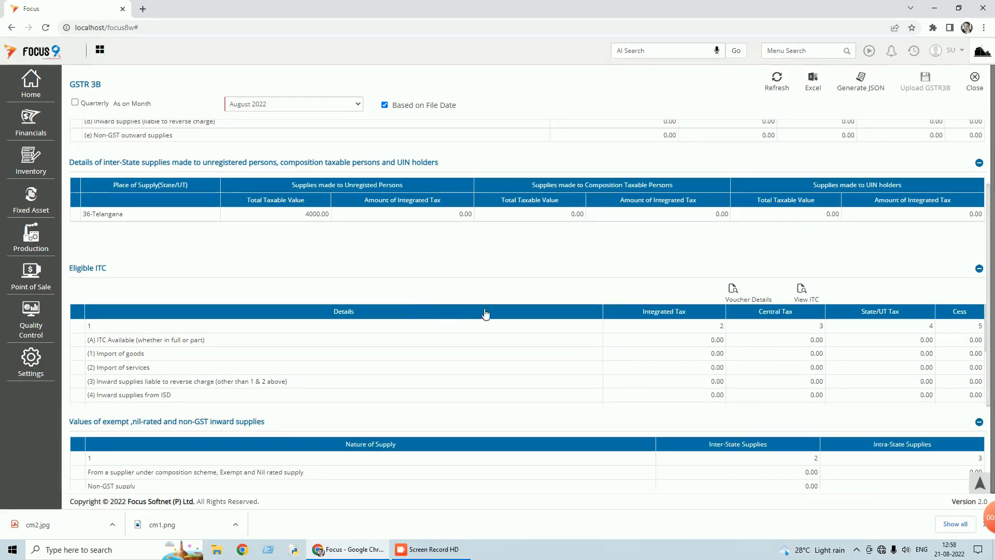
Check the Eligible ITC voucher details, select all excluded vouchers, and close the details without exporting them
{"action": "left_click", "coordinate": [745, 302]}
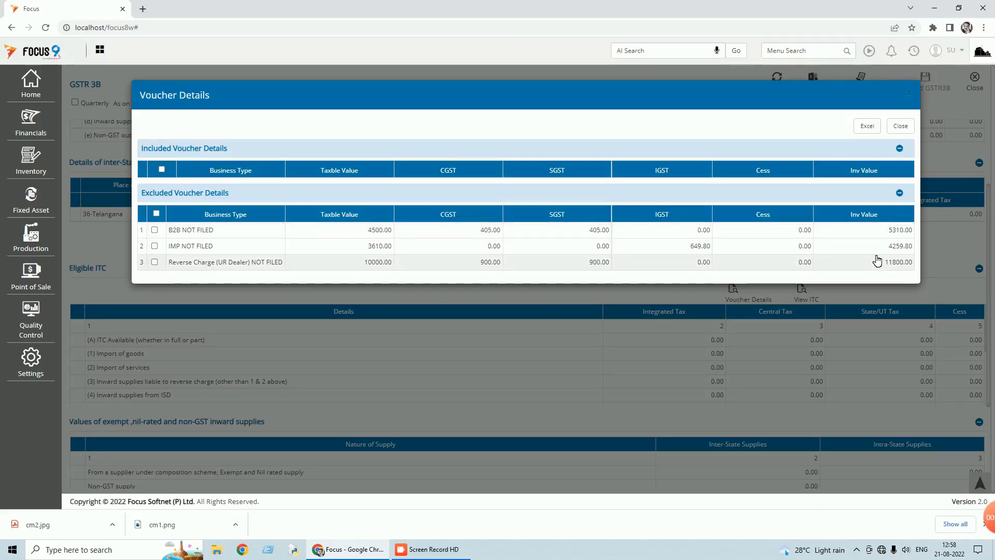
{"action": "left_click", "coordinate": [157, 214]}
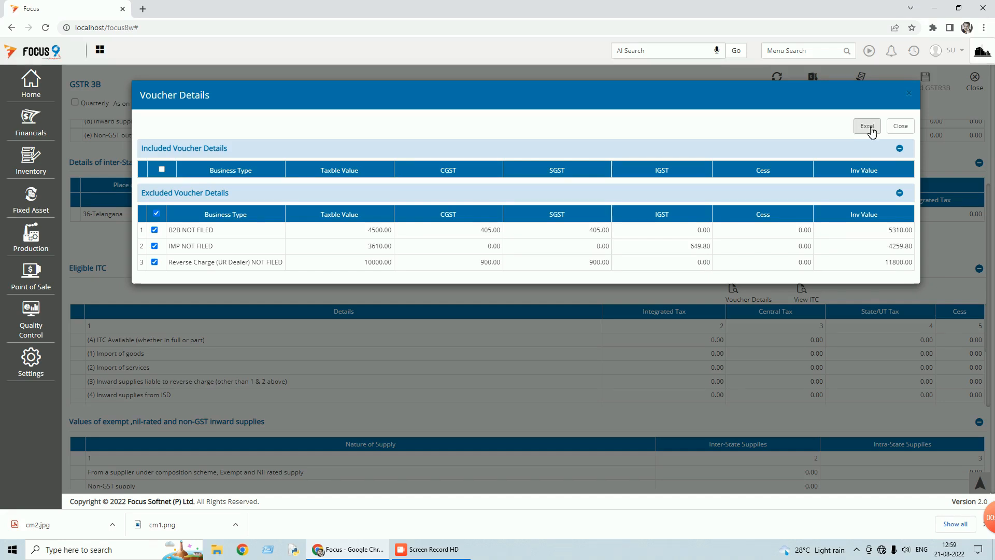
{"action": "left_click", "coordinate": [901, 125]}
Review the Eligible ITC rows and the ITC on Inputs breakdown, and close the ITC details
{"action": "scroll", "coordinate": [377, 266], "scroll_direction": "down", "scroll_amount": 5}
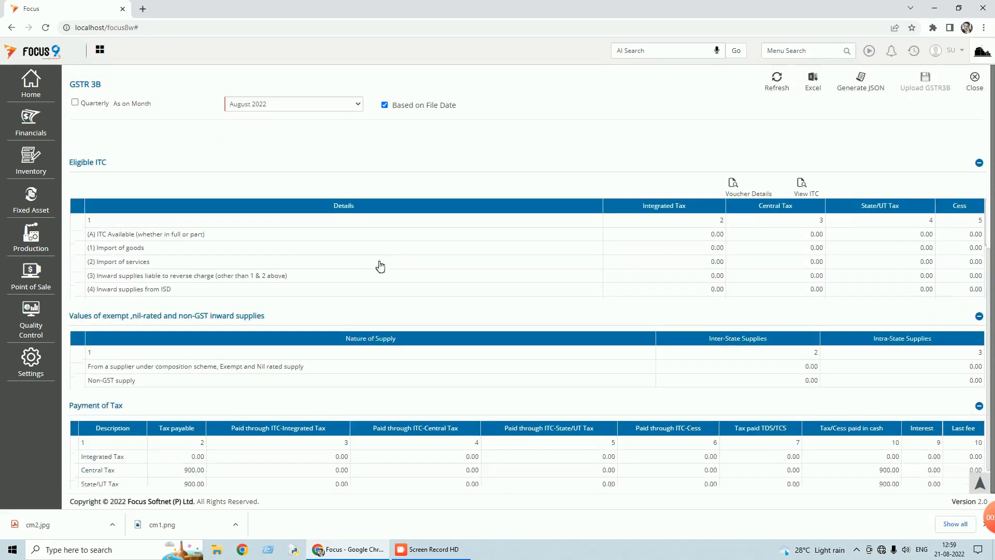
{"action": "scroll", "coordinate": [380, 266], "scroll_direction": "up", "scroll_amount": 5}
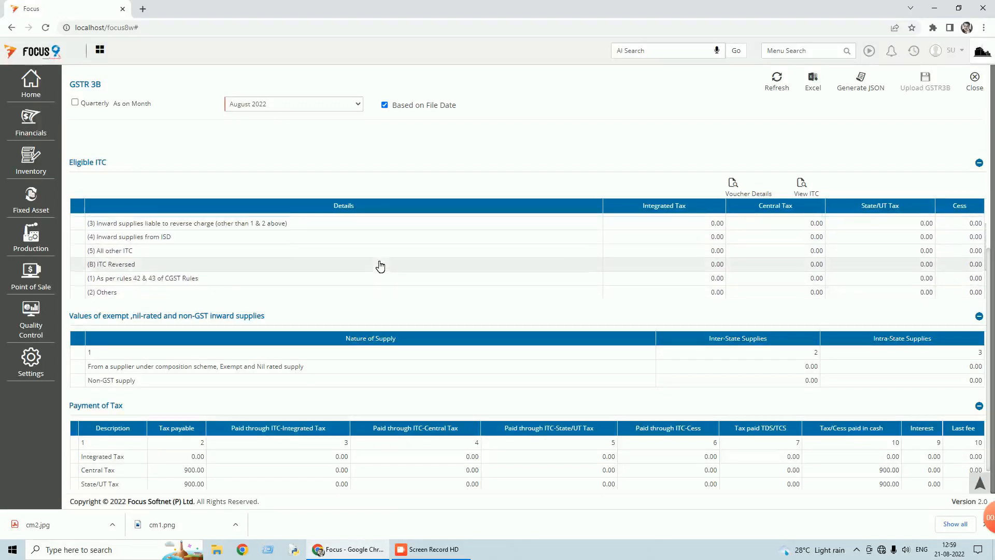
{"action": "left_click", "coordinate": [802, 186]}
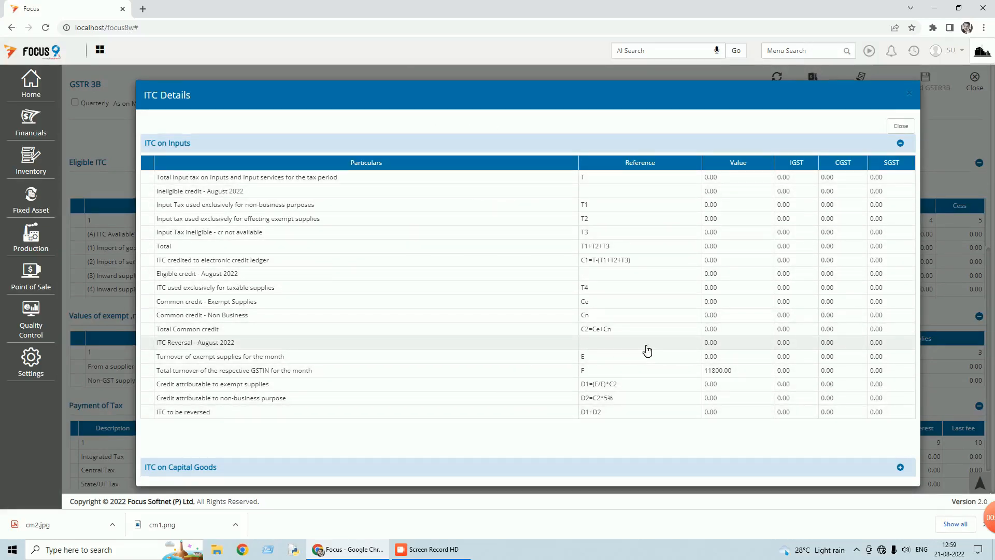
{"action": "scroll", "coordinate": [642, 346], "scroll_direction": "down", "scroll_amount": 1}
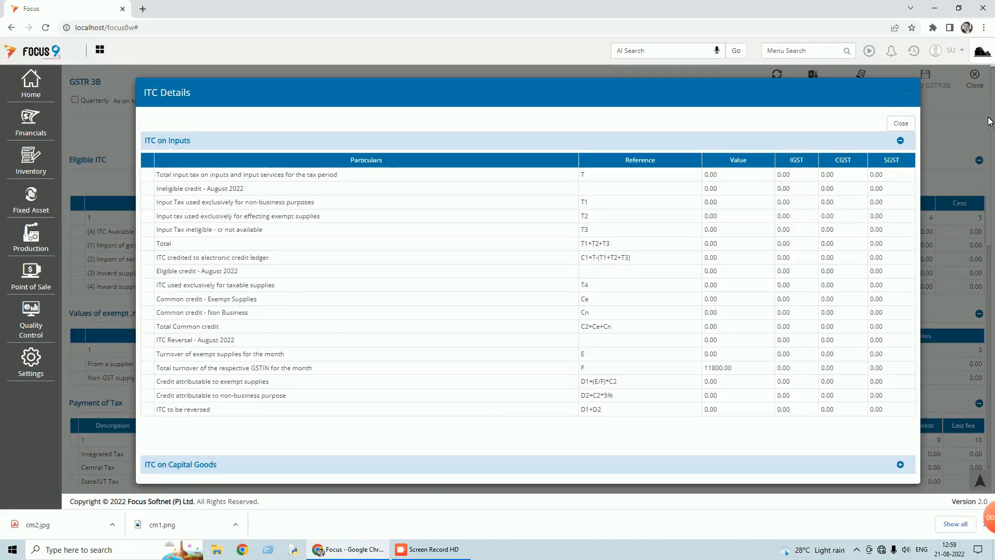
{"action": "left_click", "coordinate": [901, 123]}
Check the remaining Eligible ITC rows, the exempt, nil-rated and non-GST inward supplies, and the Payment of Tax section
{"action": "scroll", "coordinate": [355, 280], "scroll_direction": "down", "scroll_amount": 3}
{"action": "scroll", "coordinate": [355, 281], "scroll_direction": "down", "scroll_amount": 1}
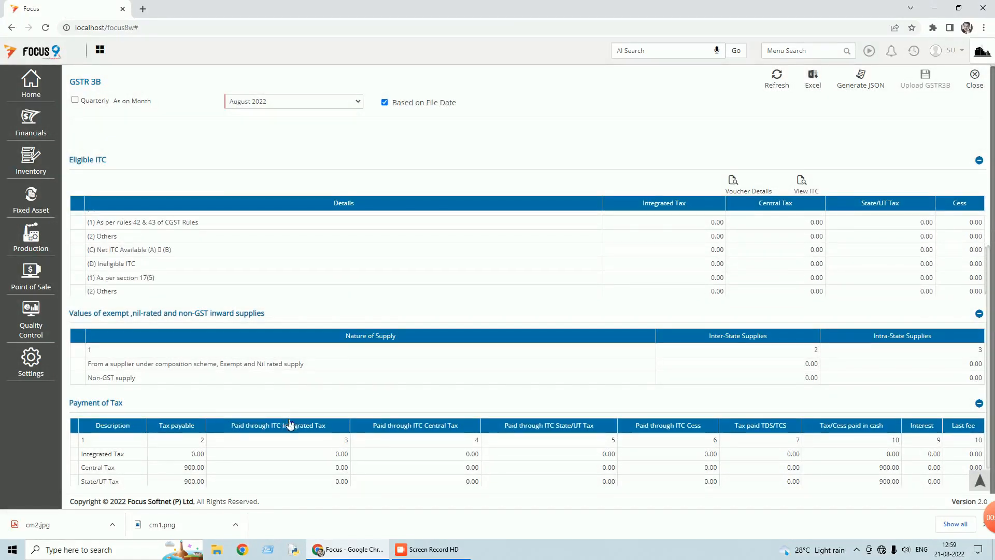
{"action": "scroll", "coordinate": [287, 420], "scroll_direction": "down", "scroll_amount": 1}
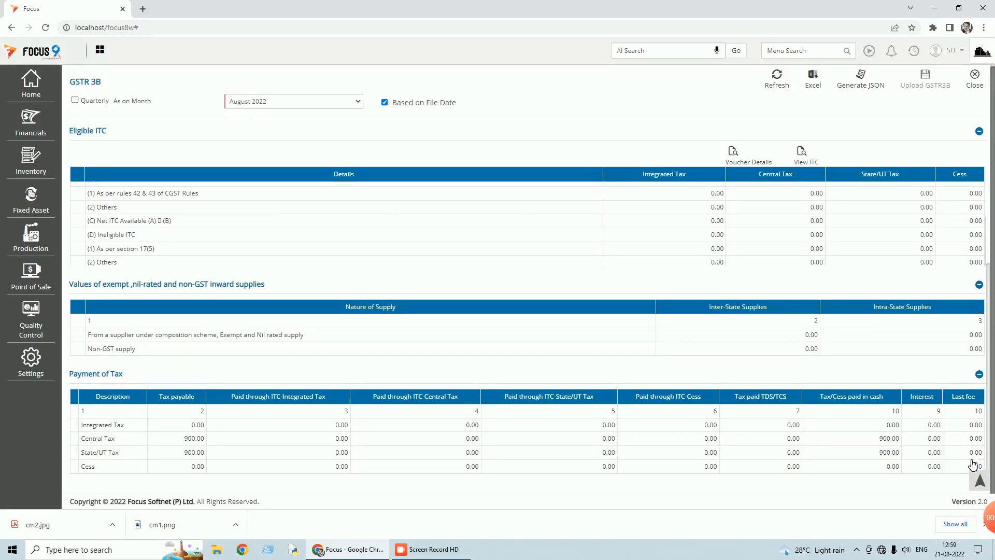
{"action": "scroll", "coordinate": [858, 319], "scroll_direction": "up", "scroll_amount": 4}
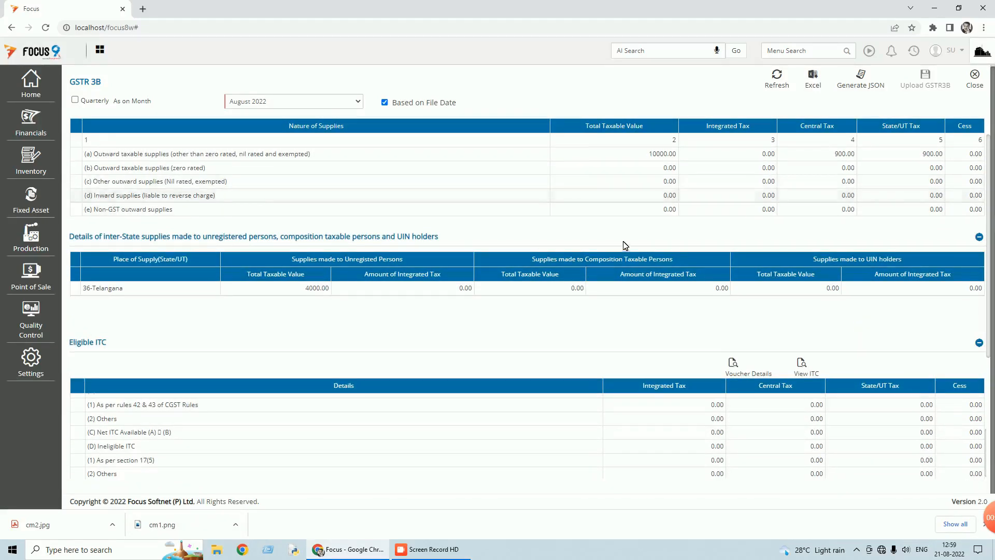
{"action": "scroll", "coordinate": [642, 238], "scroll_direction": "up", "scroll_amount": 1}
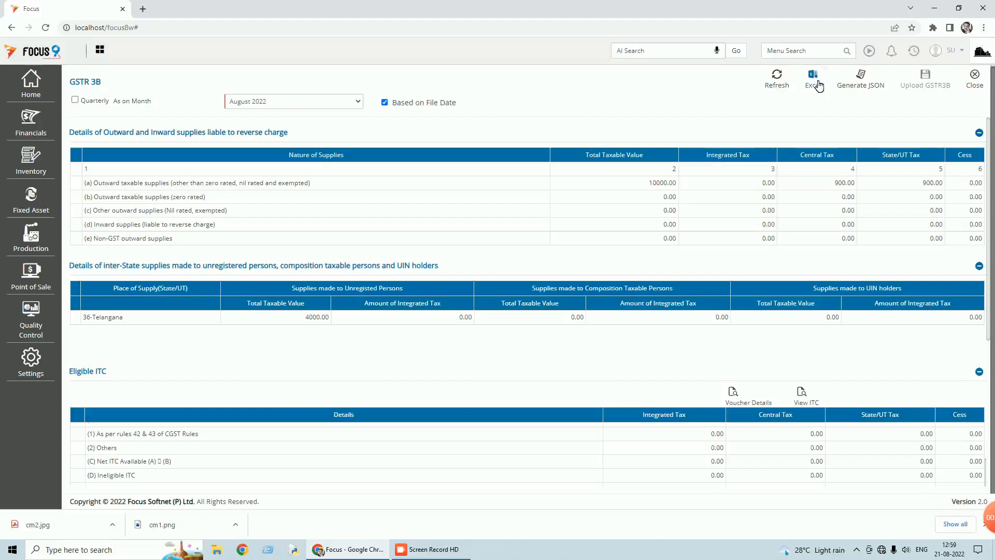
Export the August 2022 GSTR3B return to Excel and save the workbook on the Desktop with the suggested file name
{"action": "left_click", "coordinate": [817, 84]}
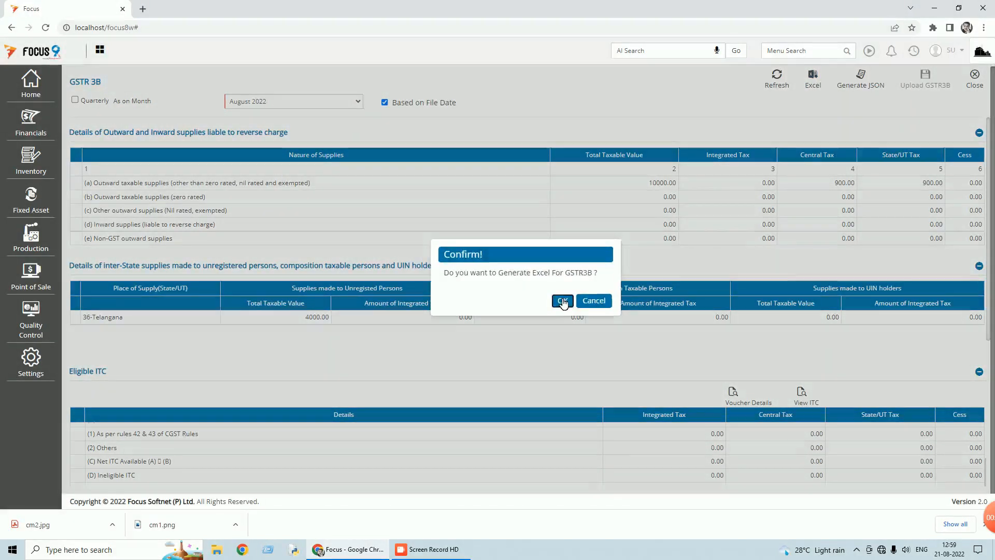
{"action": "left_click", "coordinate": [563, 302]}
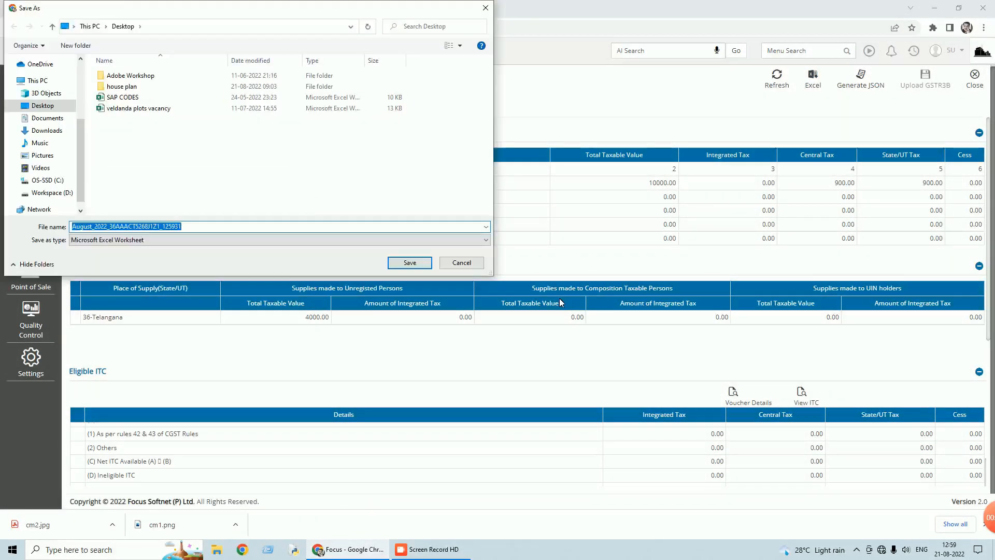
{"action": "left_click", "coordinate": [409, 262]}
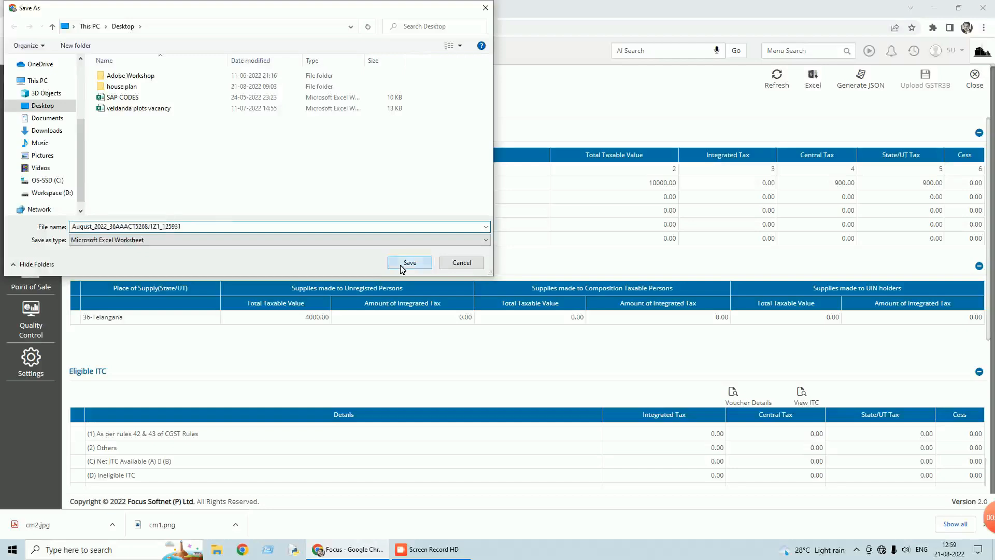
Review the exported GSTR-3B workbook from sections 3.1 to 6.1, and close both it and the GSTR 3B screen
{"action": "left_click", "coordinate": [32, 525]}
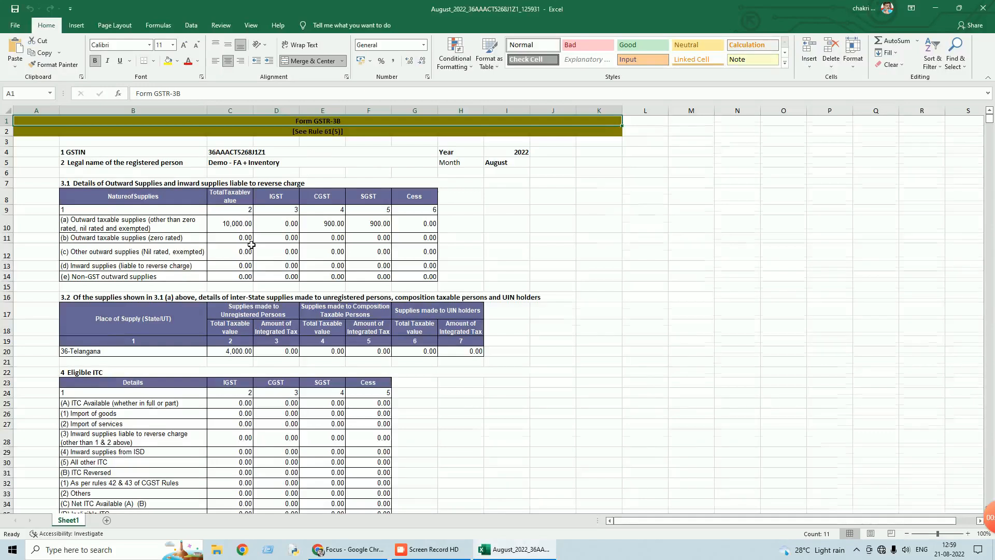
{"action": "scroll", "coordinate": [252, 245], "scroll_direction": "down", "scroll_amount": 1}
{"action": "scroll", "coordinate": [251, 245], "scroll_direction": "down", "scroll_amount": 4}
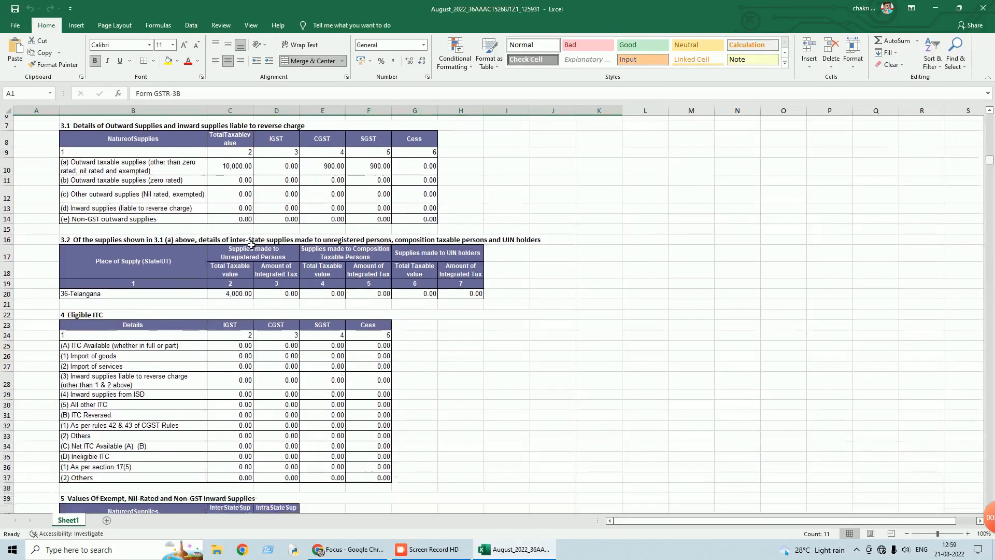
{"action": "scroll", "coordinate": [252, 244], "scroll_direction": "down", "scroll_amount": 2}
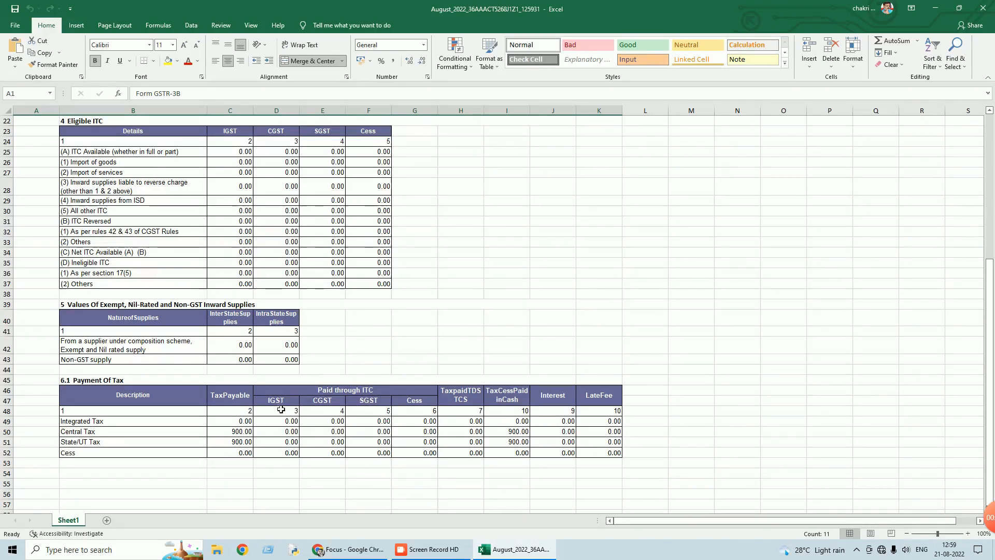
{"action": "scroll", "coordinate": [321, 366], "scroll_direction": "up", "scroll_amount": 6}
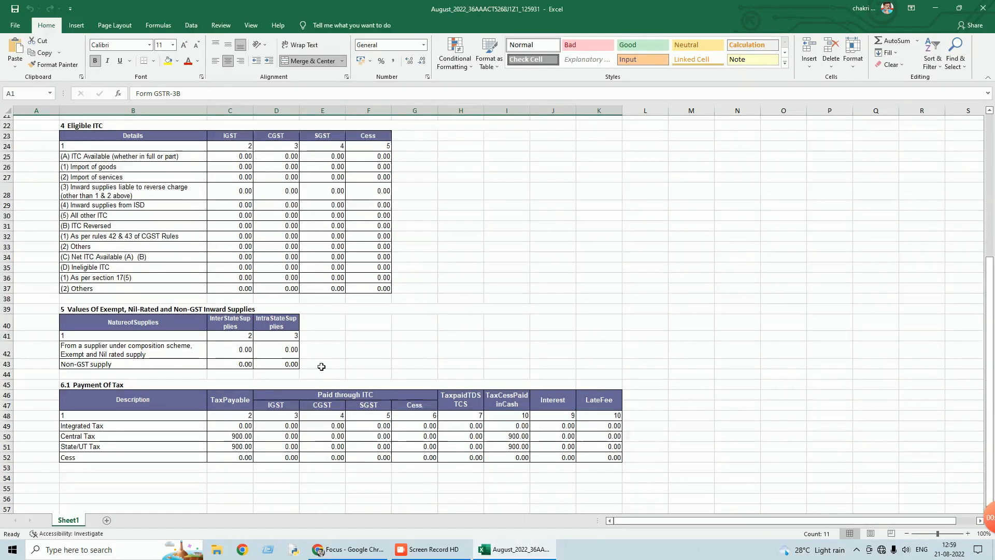
{"action": "scroll", "coordinate": [321, 366], "scroll_direction": "up", "scroll_amount": 1}
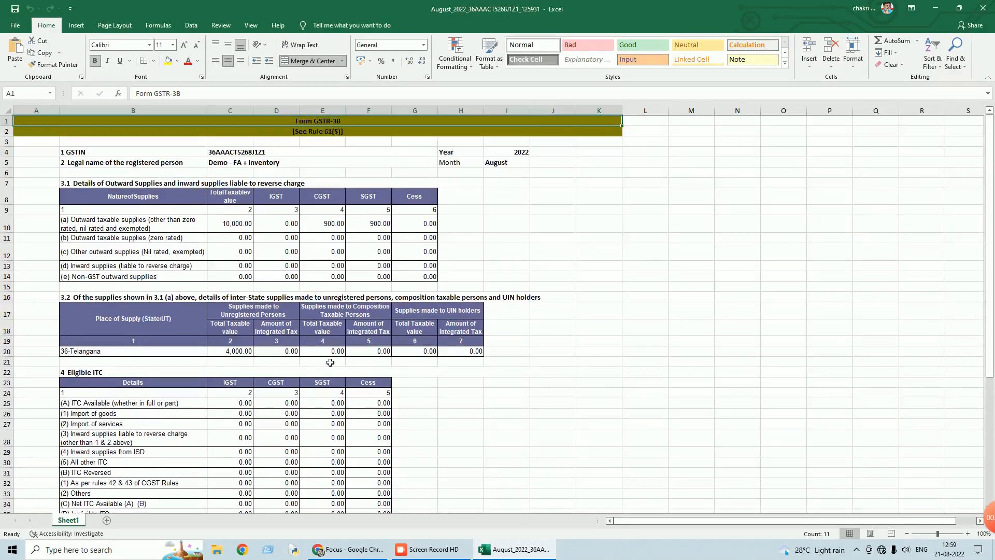
{"action": "left_click", "coordinate": [990, 14]}
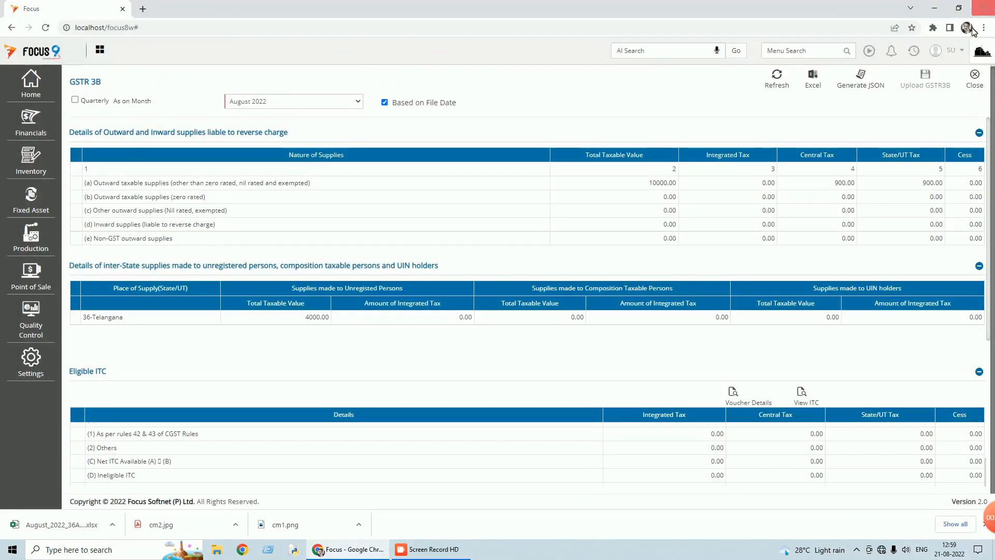
{"action": "left_click", "coordinate": [976, 89]}
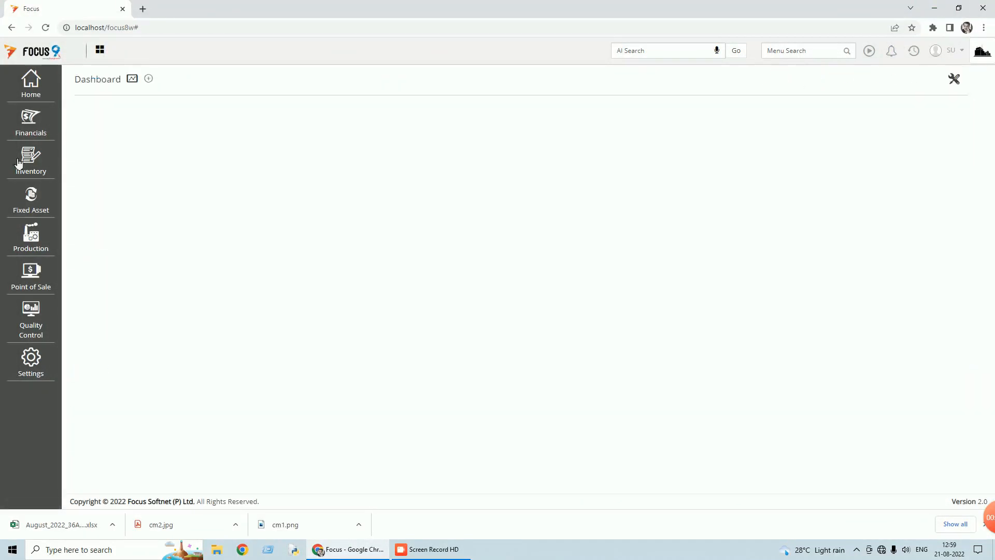
Open the GSTR9 annual return and load its data for the year 2022-2023
{"action": "left_click", "coordinate": [36, 129]}
{"action": "left_click", "coordinate": [97, 187]}
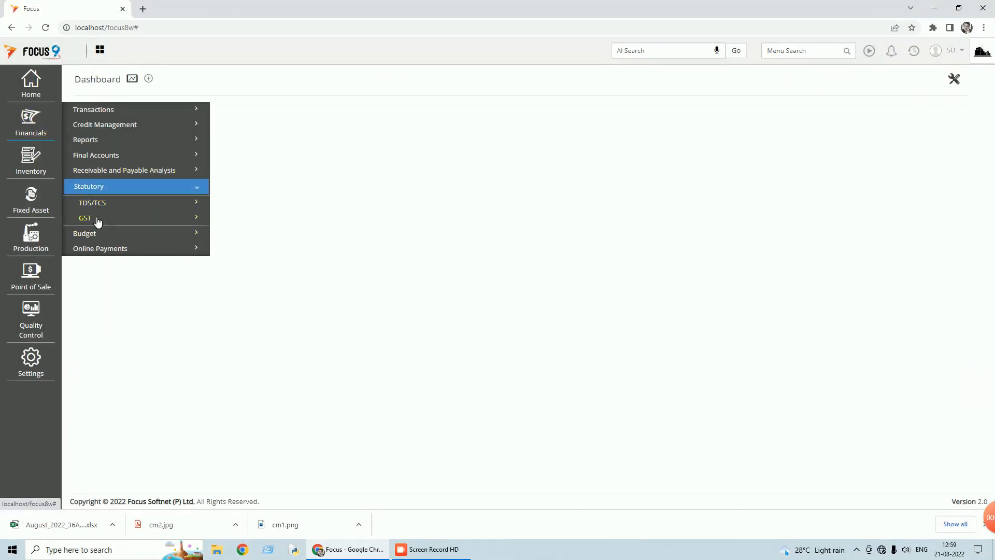
{"action": "left_click", "coordinate": [97, 220]}
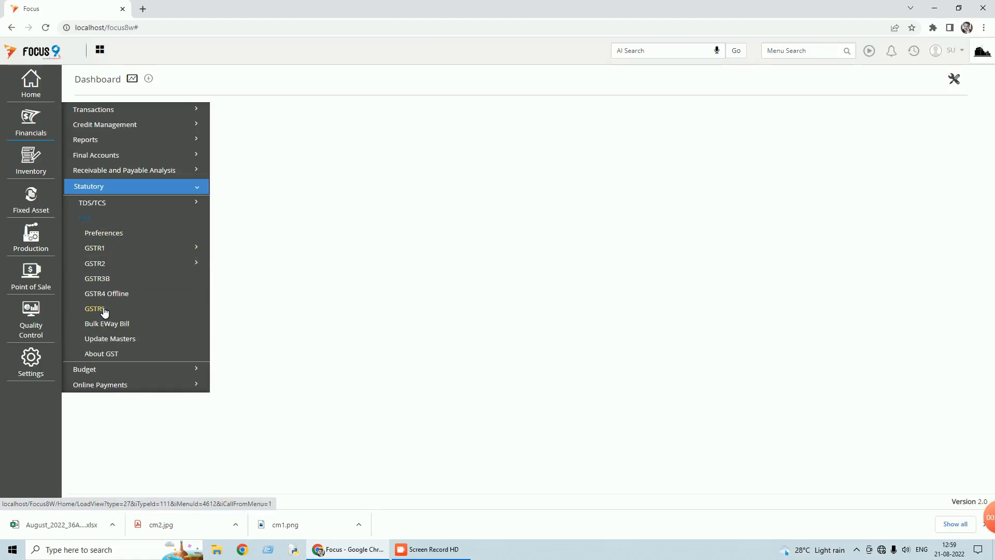
{"action": "left_click", "coordinate": [104, 311]}
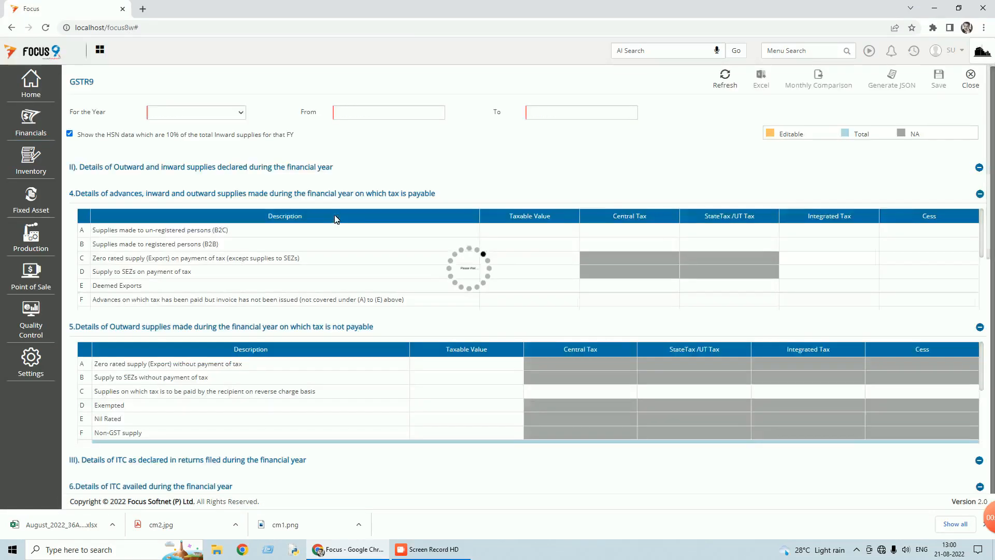
{"action": "left_click", "coordinate": [242, 113]}
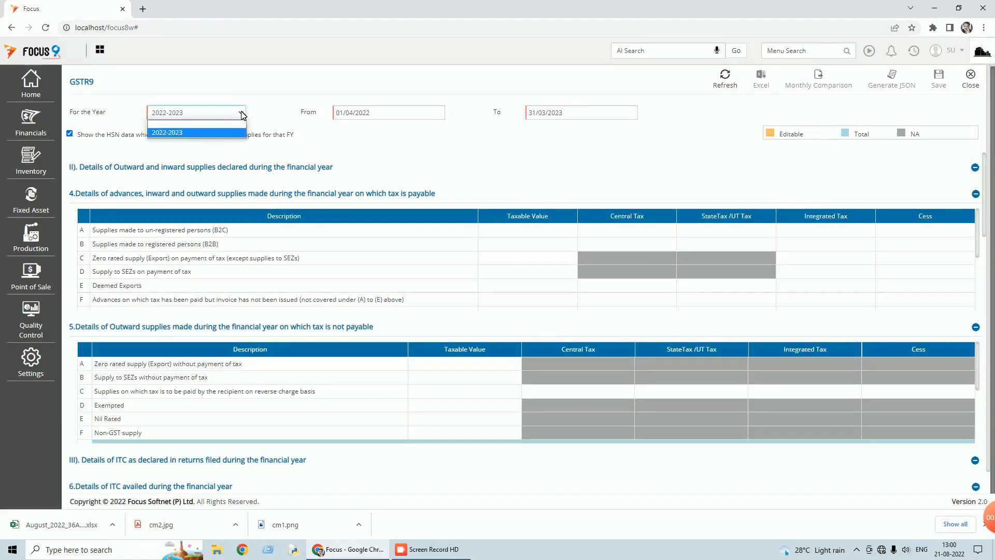
{"action": "left_click", "coordinate": [194, 135]}
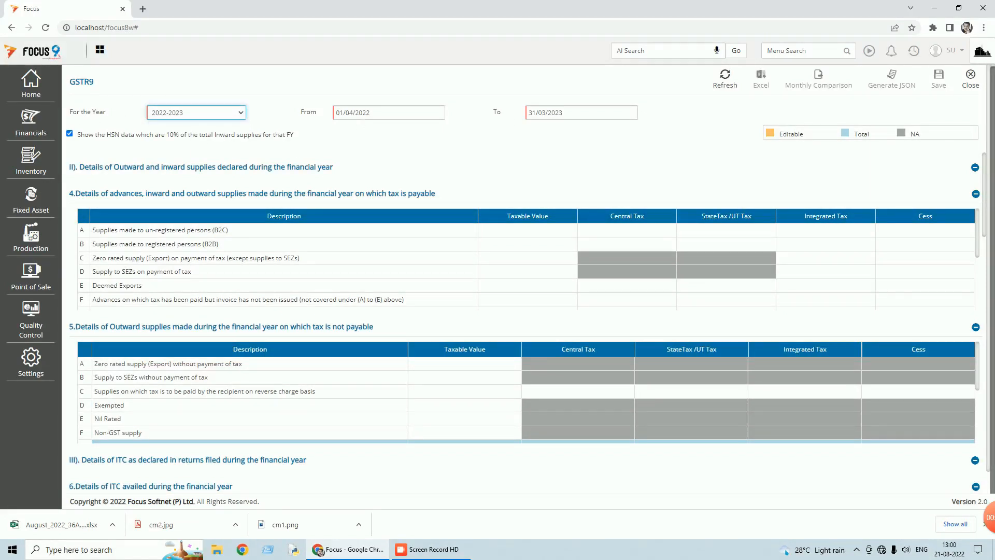
{"action": "left_click", "coordinate": [725, 83]}
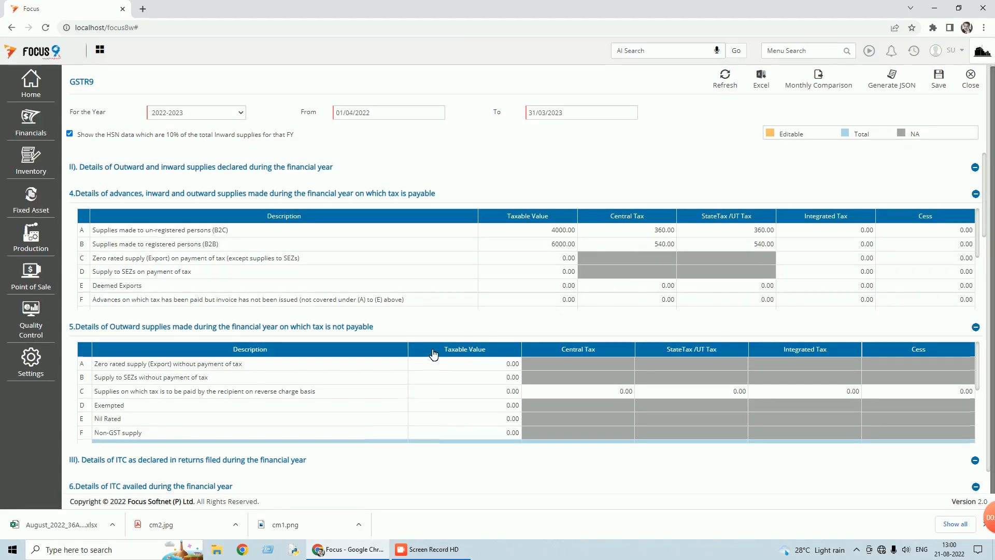
Review the GSTR9 sections from outward and inward supplies through ITC details and tax paid to demands and refunds
{"action": "scroll", "coordinate": [434, 354], "scroll_direction": "down", "scroll_amount": 4}
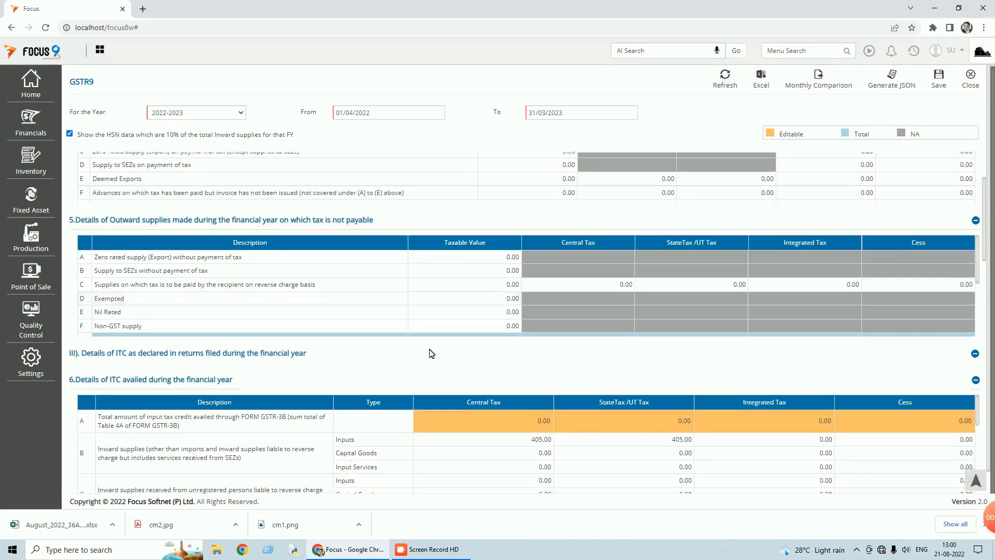
{"action": "scroll", "coordinate": [434, 354], "scroll_direction": "down", "scroll_amount": 5}
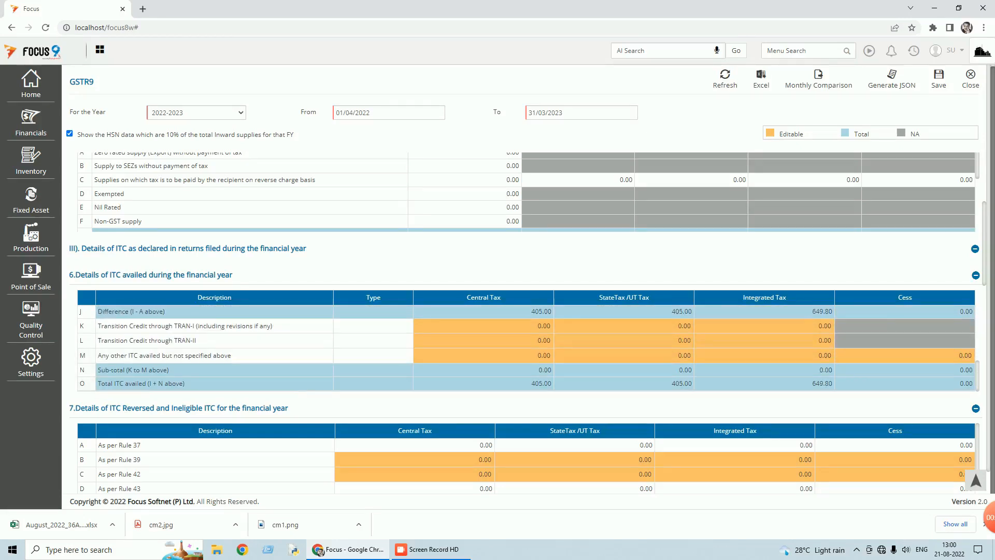
{"action": "scroll", "coordinate": [280, 463], "scroll_direction": "down", "scroll_amount": 4}
{"action": "scroll", "coordinate": [282, 449], "scroll_direction": "down", "scroll_amount": 5}
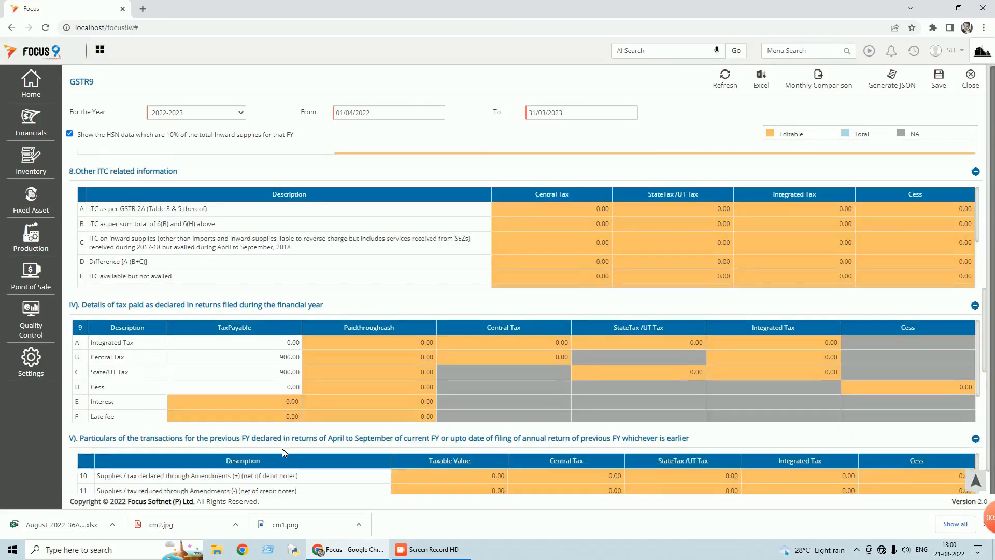
{"action": "scroll", "coordinate": [282, 449], "scroll_direction": "down", "scroll_amount": 4}
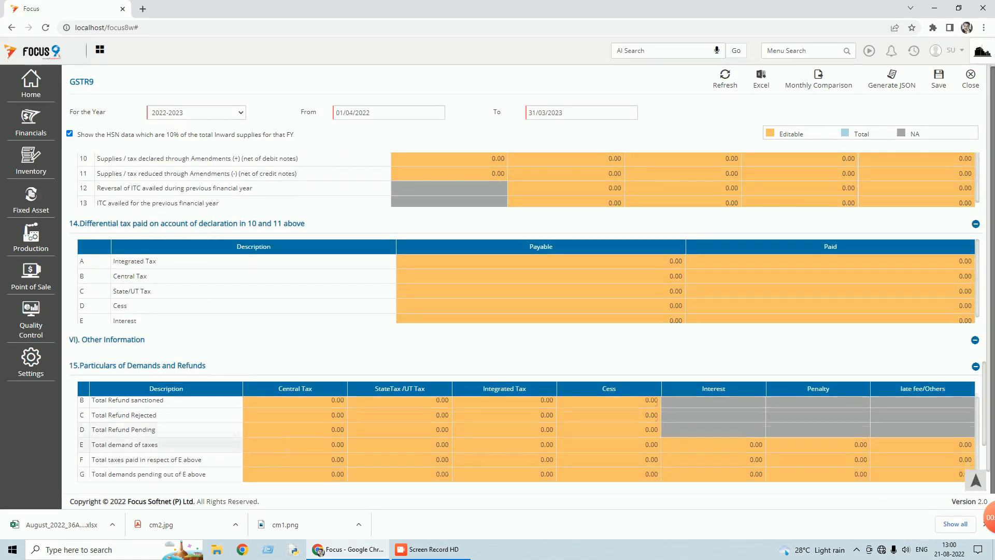
{"action": "scroll", "coordinate": [674, 289], "scroll_direction": "up", "scroll_amount": 9}
{"action": "scroll", "coordinate": [674, 289], "scroll_direction": "up", "scroll_amount": 8}
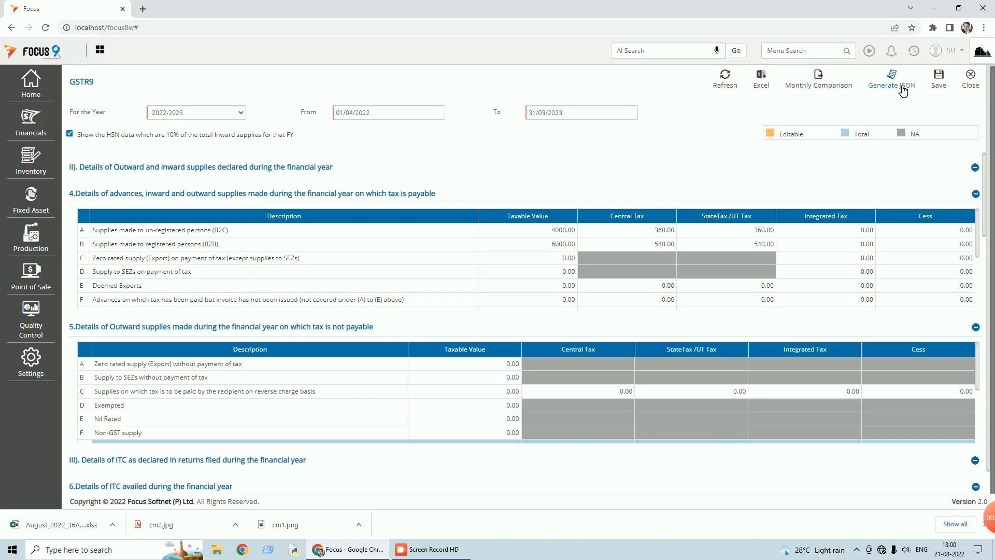
Export the GSTR9 monthly comparison to Excel and save the workbook on the Desktop with the suggested file name
{"action": "left_click", "coordinate": [824, 86]}
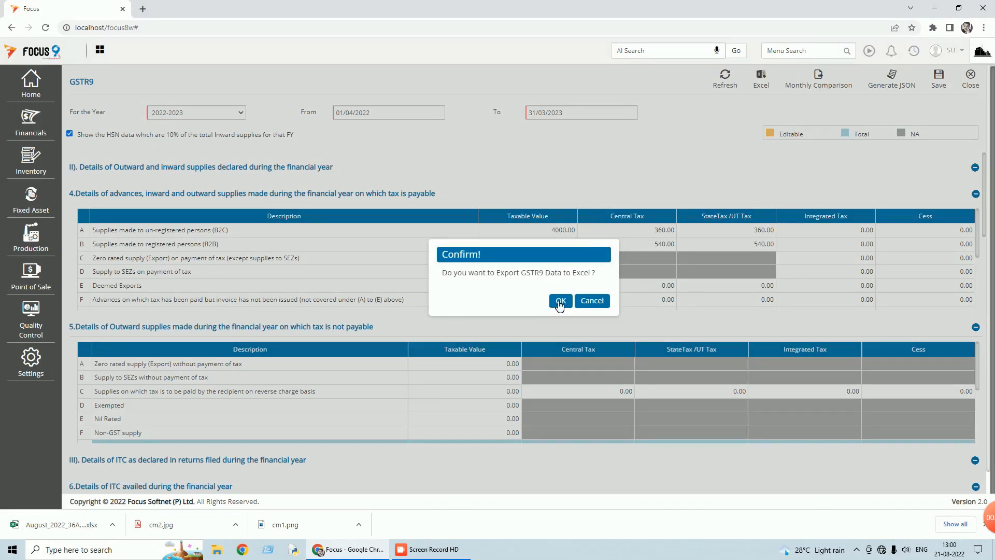
{"action": "left_click", "coordinate": [560, 302]}
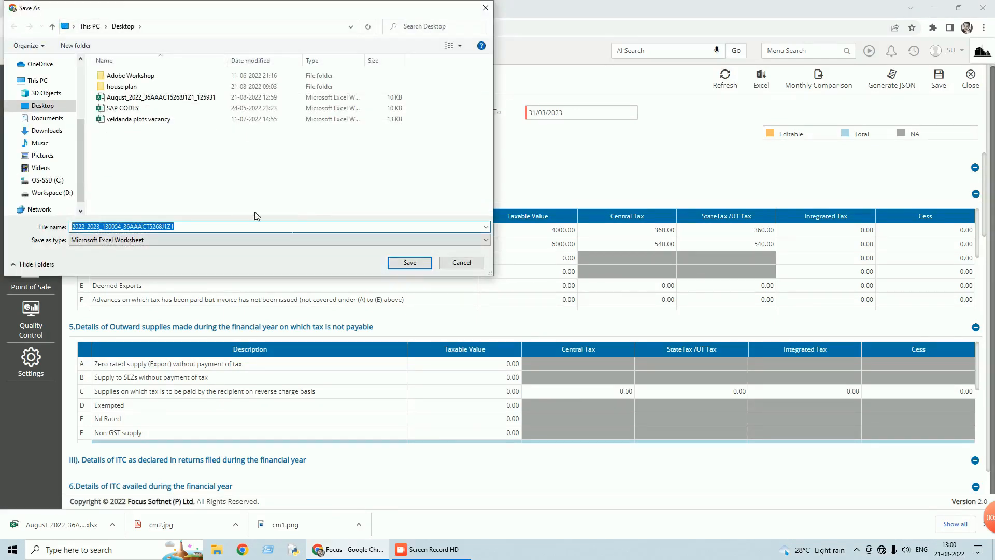
{"action": "left_click", "coordinate": [409, 263]}
Open the downloaded monthly comparison workbook in Excel, allow its content to be recovered, and dismiss the repair report
{"action": "left_click", "coordinate": [90, 537]}
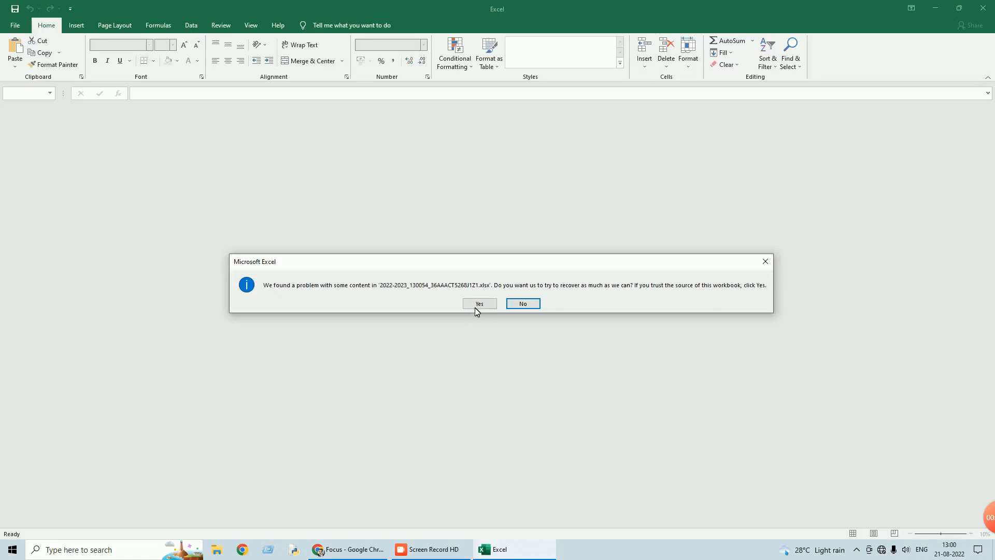
{"action": "left_click", "coordinate": [478, 304]}
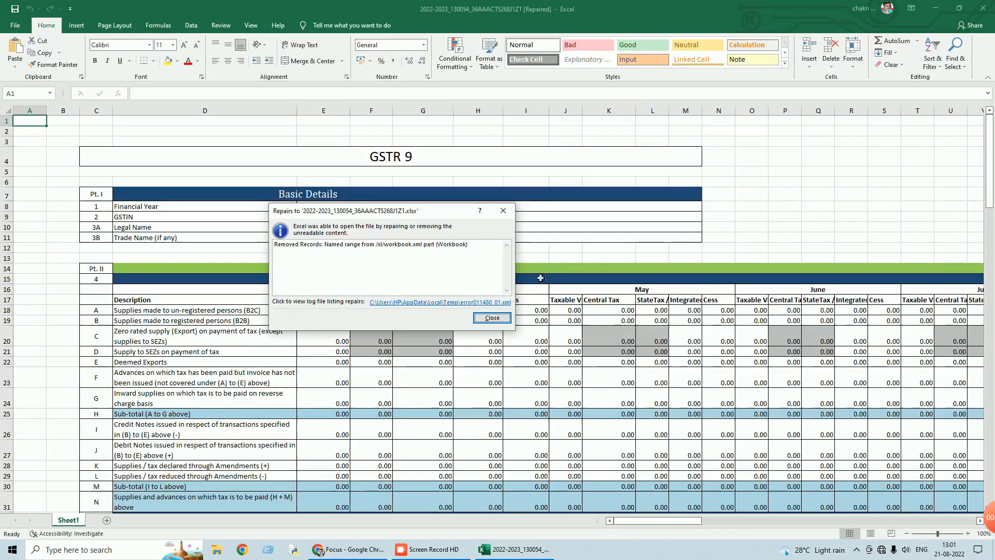
{"action": "left_click", "coordinate": [492, 318]}
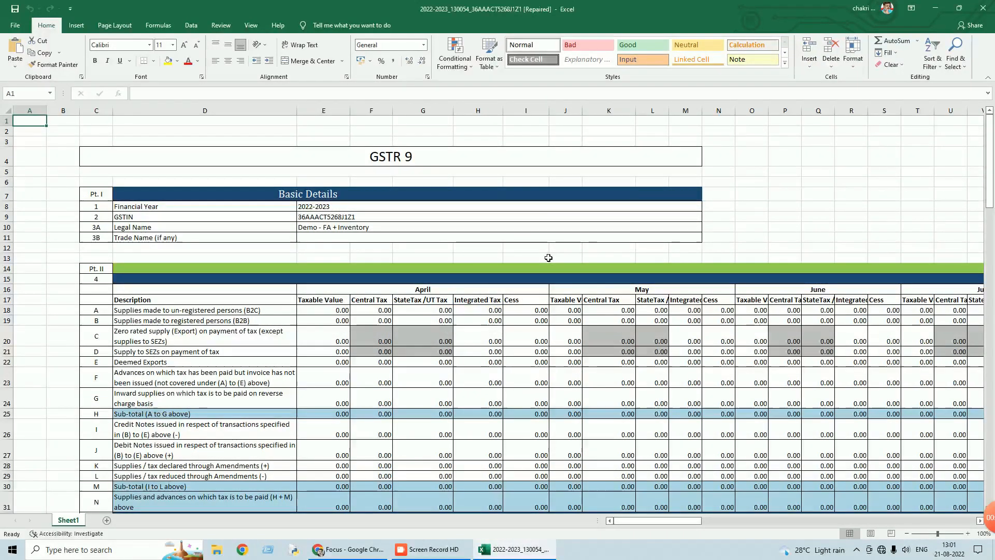
Look over the month-wise GSTR 9 columns and rows, and close the workbook without saving changes
{"action": "mouse_move", "coordinate": [658, 521]}
{"action": "left_mouse_down"}
{"action": "mouse_move", "coordinate": [813, 507]}
{"action": "mouse_move", "coordinate": [671, 525]}
{"action": "left_mouse_up"}
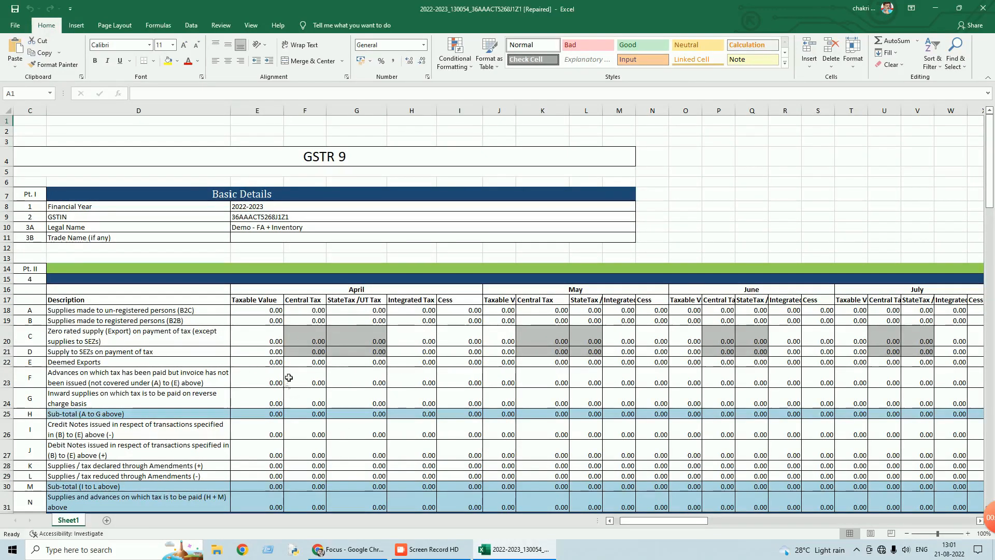
{"action": "scroll", "coordinate": [290, 377], "scroll_direction": "down", "scroll_amount": 7}
{"action": "scroll", "coordinate": [290, 376], "scroll_direction": "up", "scroll_amount": 7}
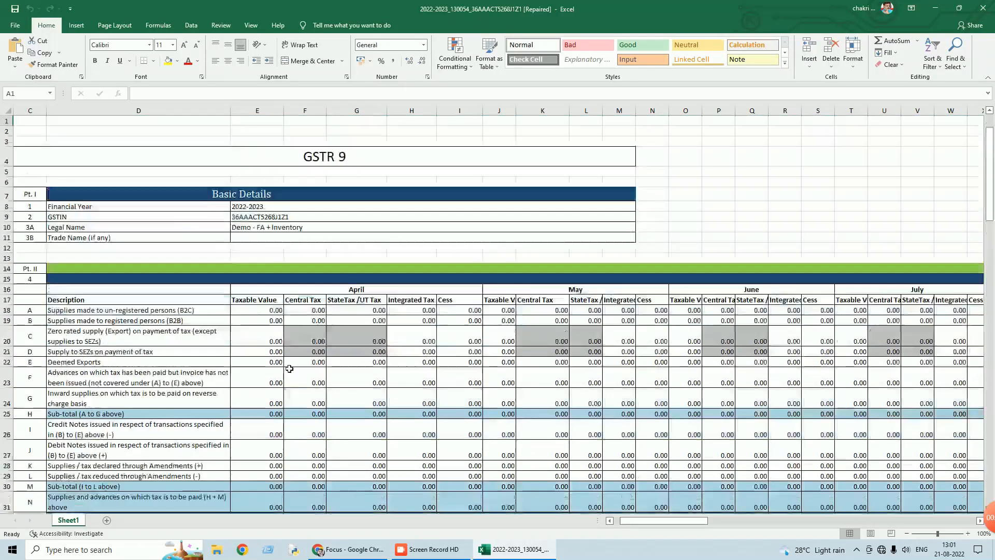
{"action": "left_click", "coordinate": [986, 10]}
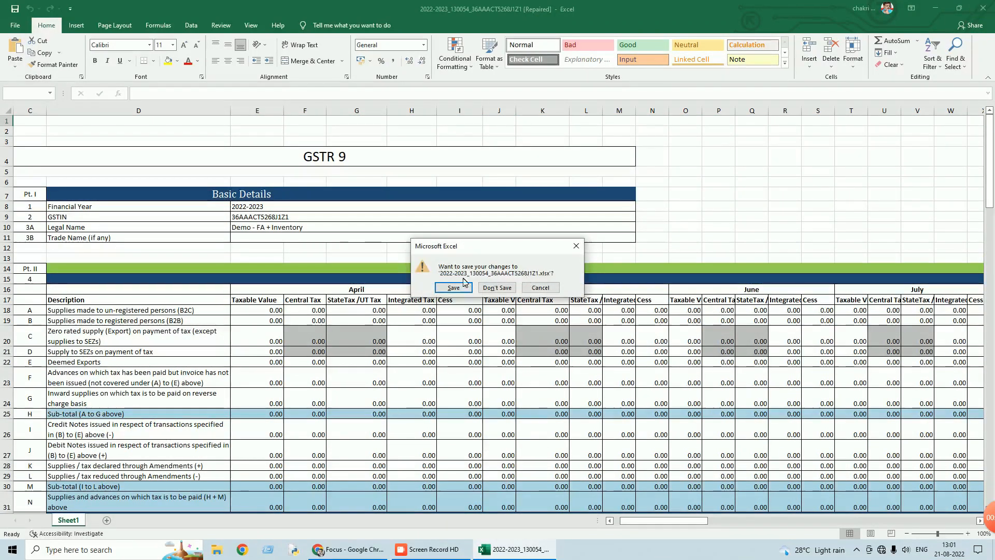
{"action": "left_click", "coordinate": [494, 289]}
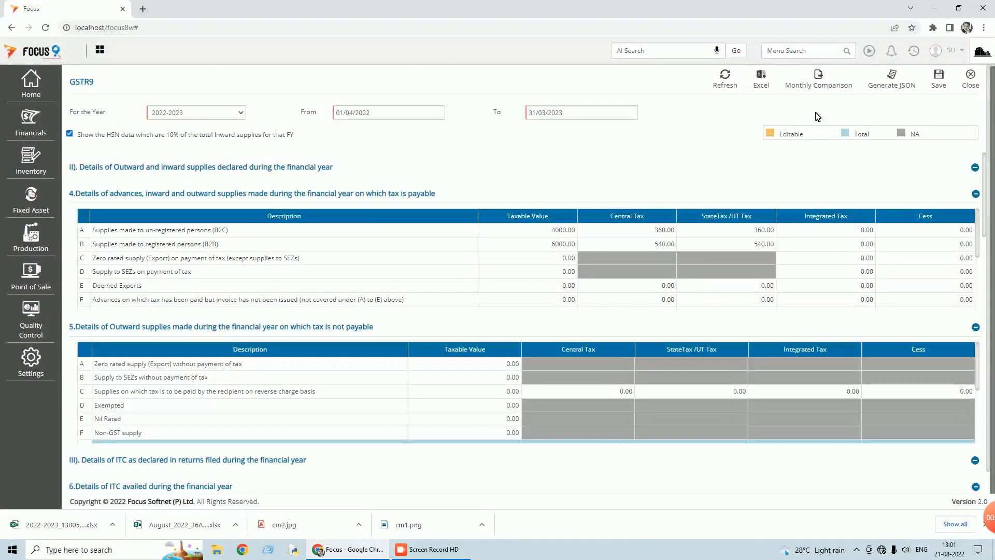
Export the 2022-2023 GSTR9 return to Excel and save the workbook on the Desktop with the suggested file name
{"action": "left_click", "coordinate": [763, 85]}
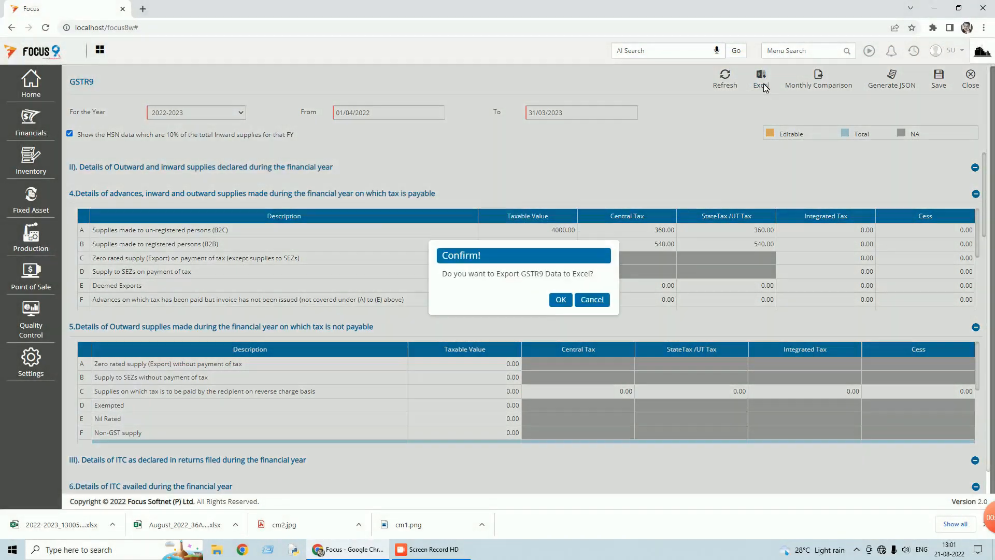
{"action": "left_click", "coordinate": [562, 302]}
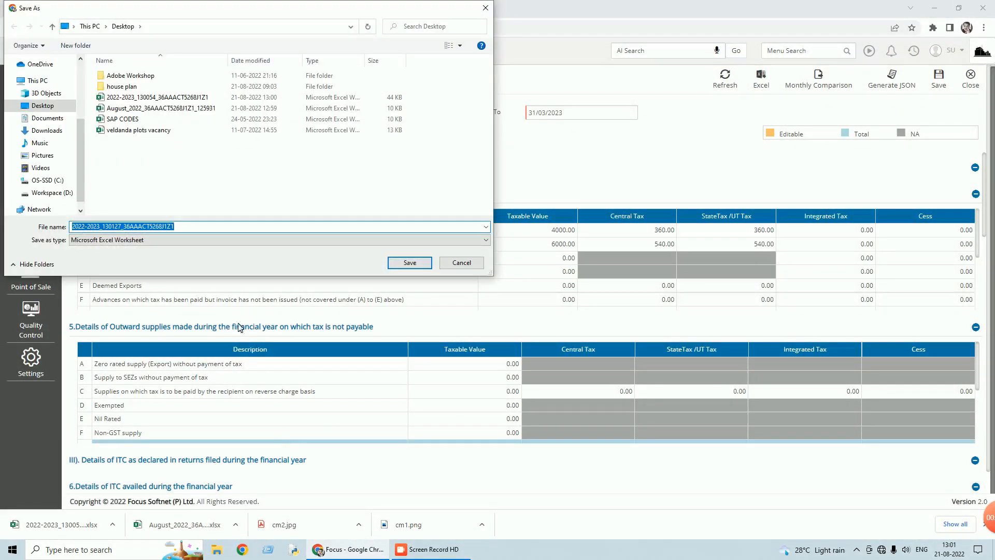
{"action": "left_click", "coordinate": [409, 263]}
Open the exported annual GSTR 9 workbook in Excel and review its parts from the basic details down through tax paid
{"action": "left_click", "coordinate": [76, 528]}
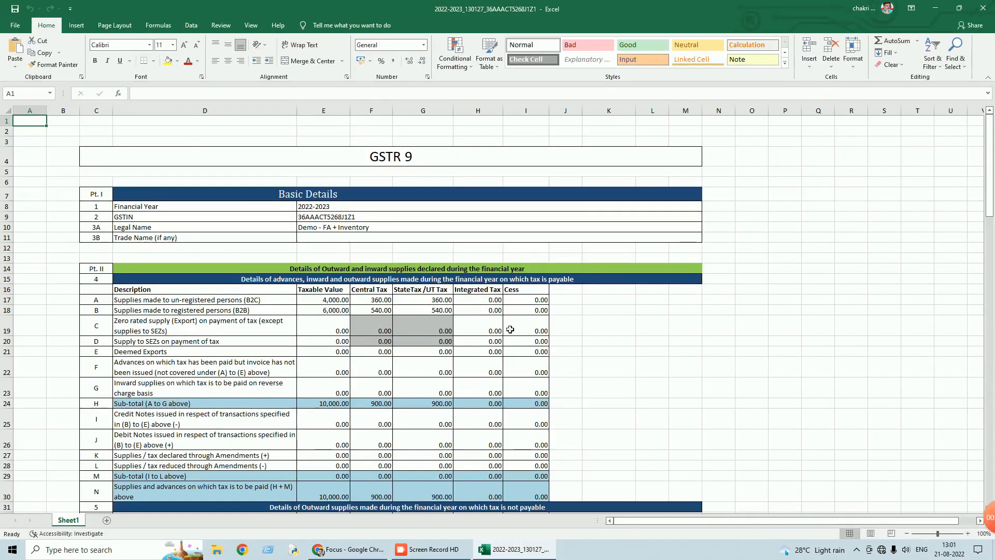
{"action": "scroll", "coordinate": [510, 330], "scroll_direction": "down", "scroll_amount": 1}
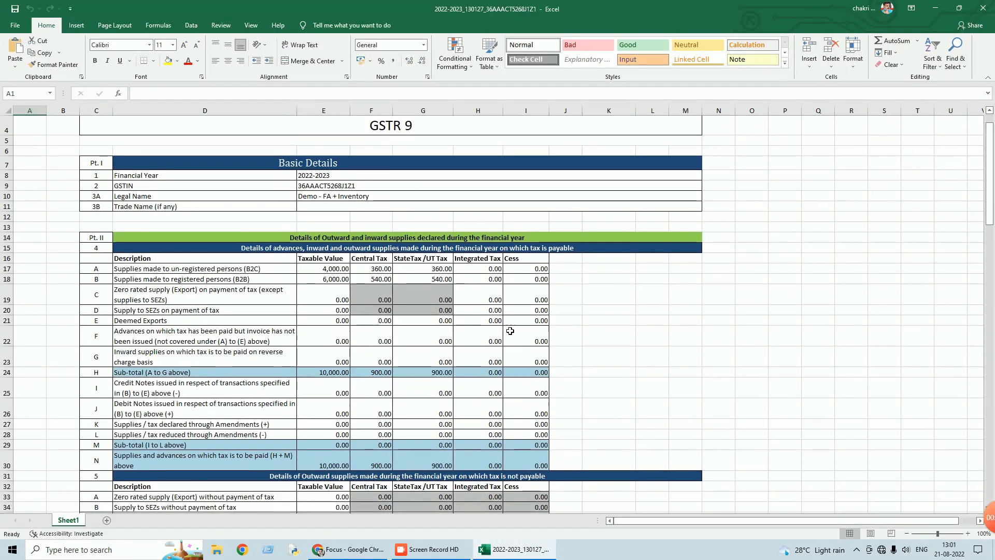
{"action": "scroll", "coordinate": [510, 331], "scroll_direction": "down", "scroll_amount": 3}
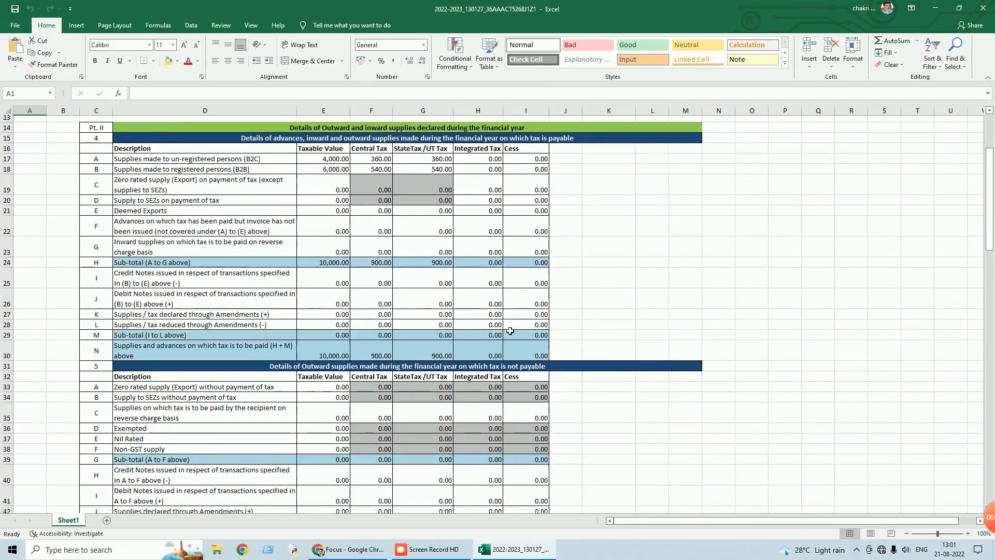
{"action": "scroll", "coordinate": [510, 331], "scroll_direction": "down", "scroll_amount": 8}
{"action": "scroll", "coordinate": [510, 331], "scroll_direction": "down", "scroll_amount": 11}
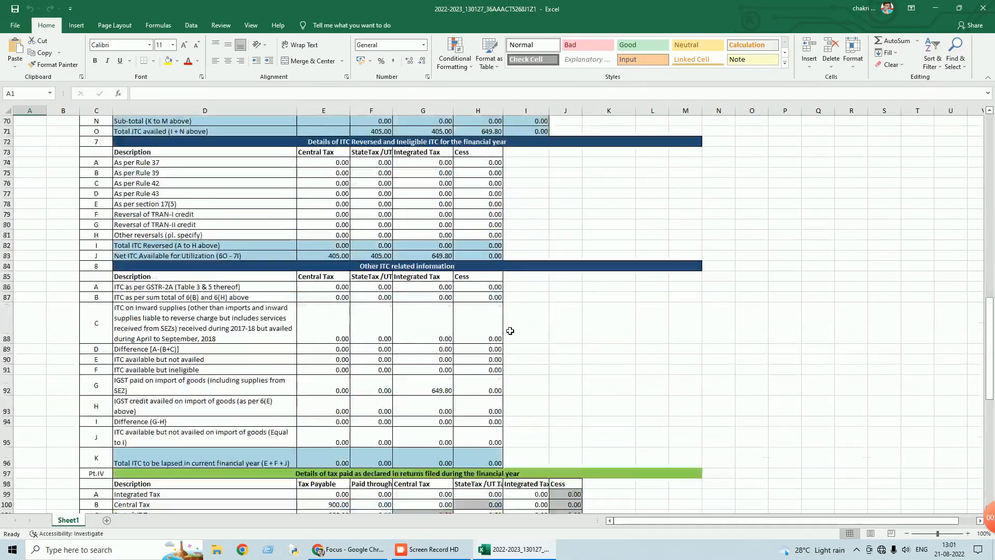
{"action": "scroll", "coordinate": [510, 331], "scroll_direction": "down", "scroll_amount": 14}
{"action": "scroll", "coordinate": [510, 331], "scroll_direction": "up", "scroll_amount": 13}
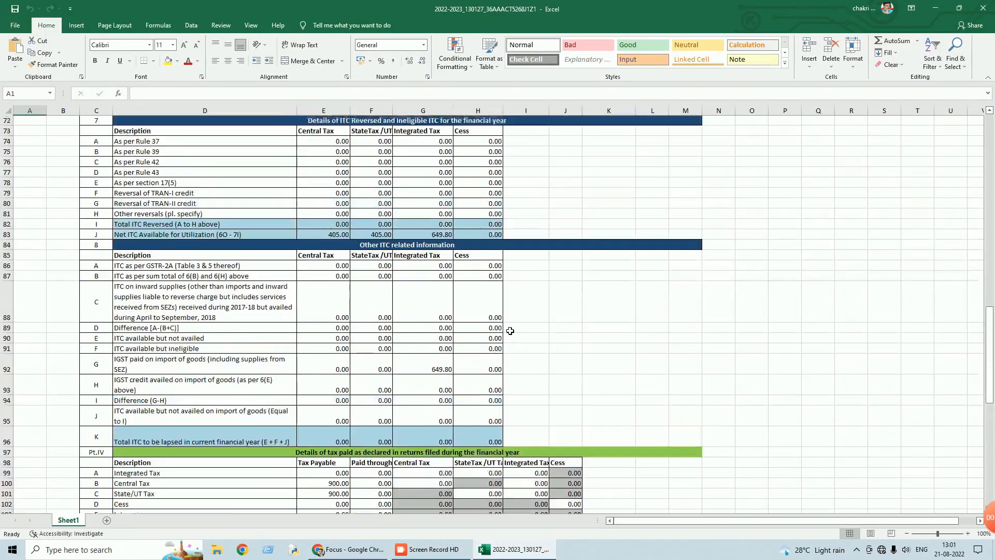
{"action": "scroll", "coordinate": [510, 331], "scroll_direction": "up", "scroll_amount": 20}
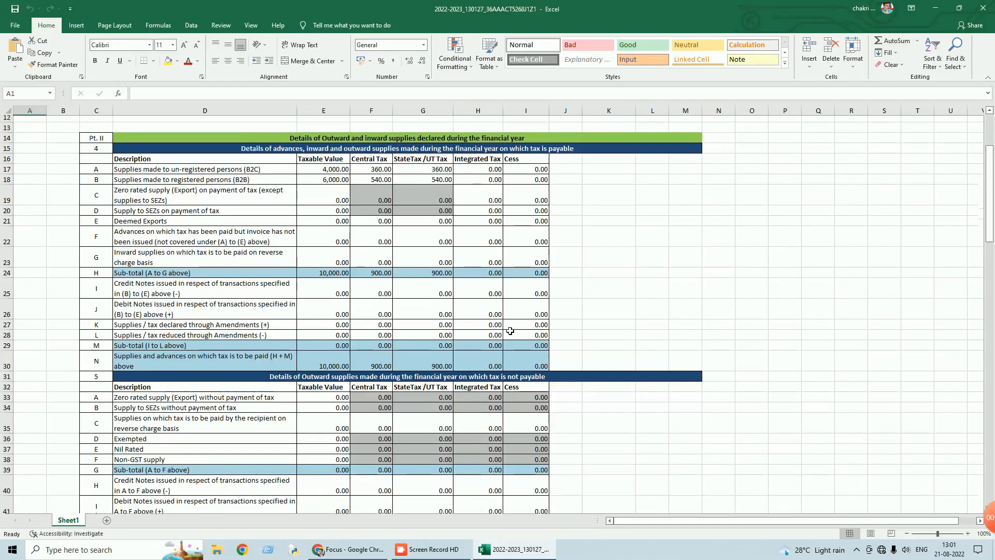
{"action": "scroll", "coordinate": [510, 331], "scroll_direction": "up", "scroll_amount": 4}
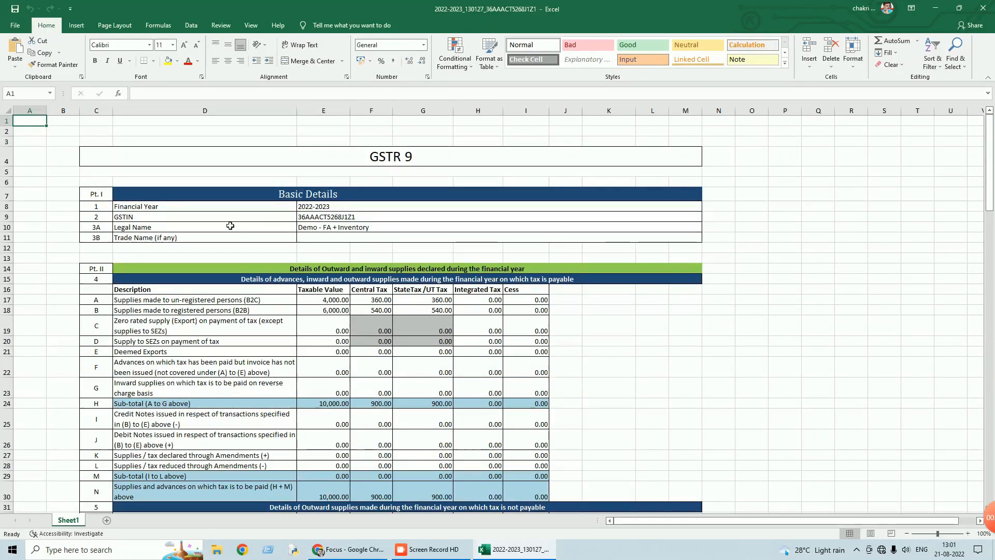